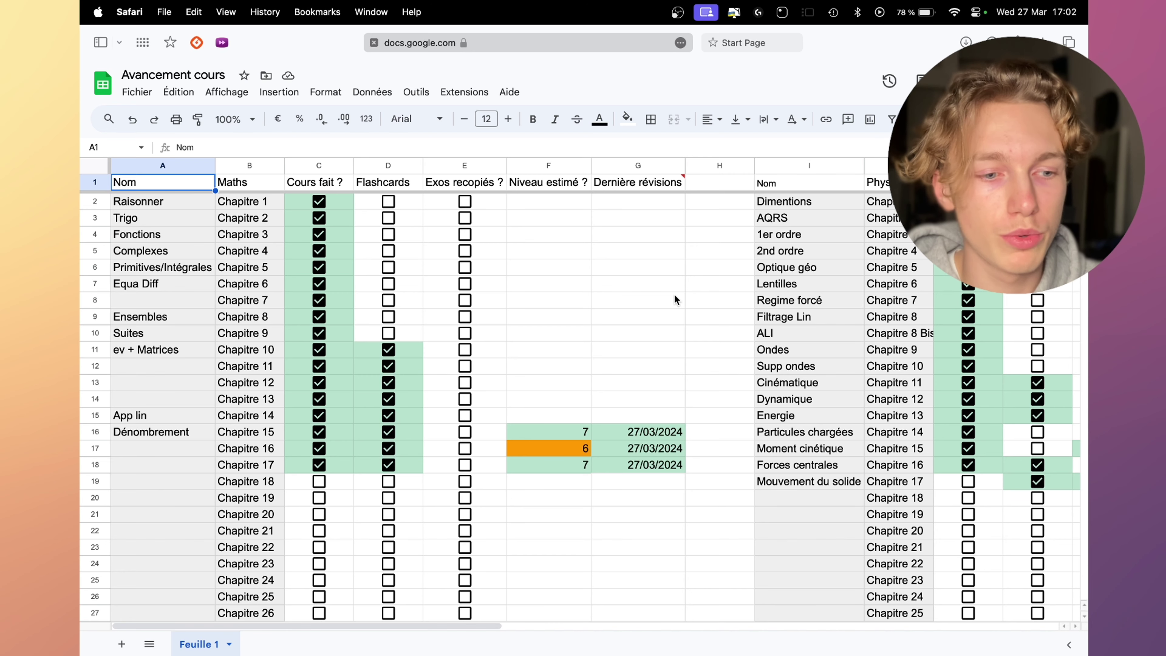
- Examine the course progress tracker: the Maths, Physique and Chimie sections, the chapter columns and the colour-coded Niveau estimé scores
scroll(617, 296, "right", 1)
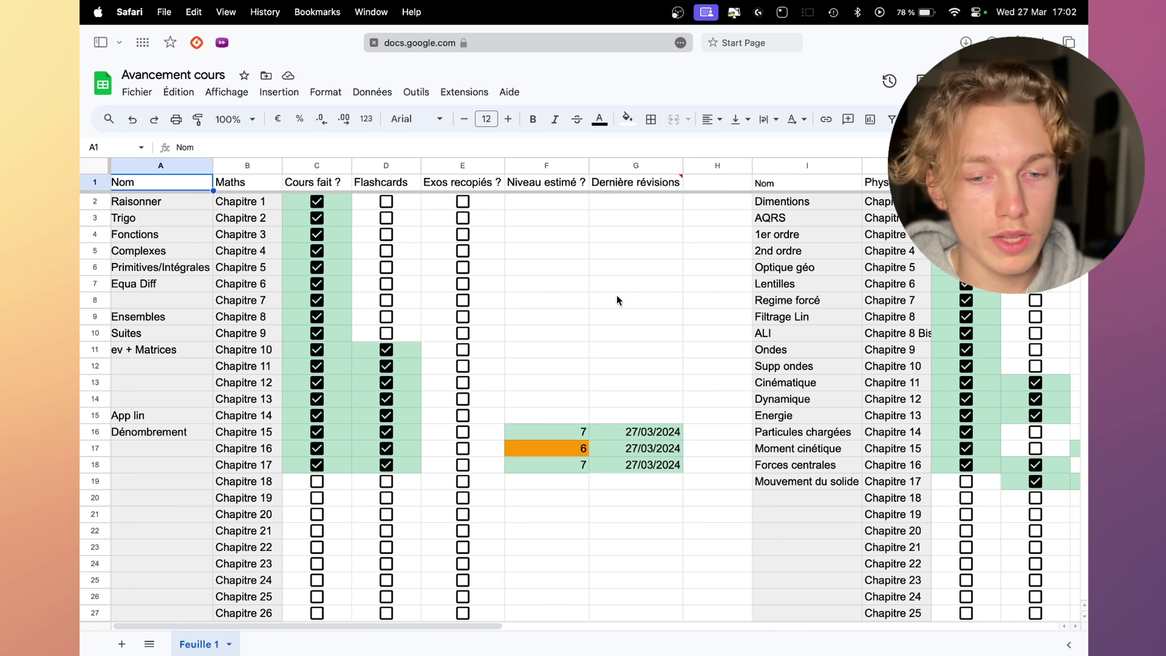
scroll(617, 297, "right", 15)
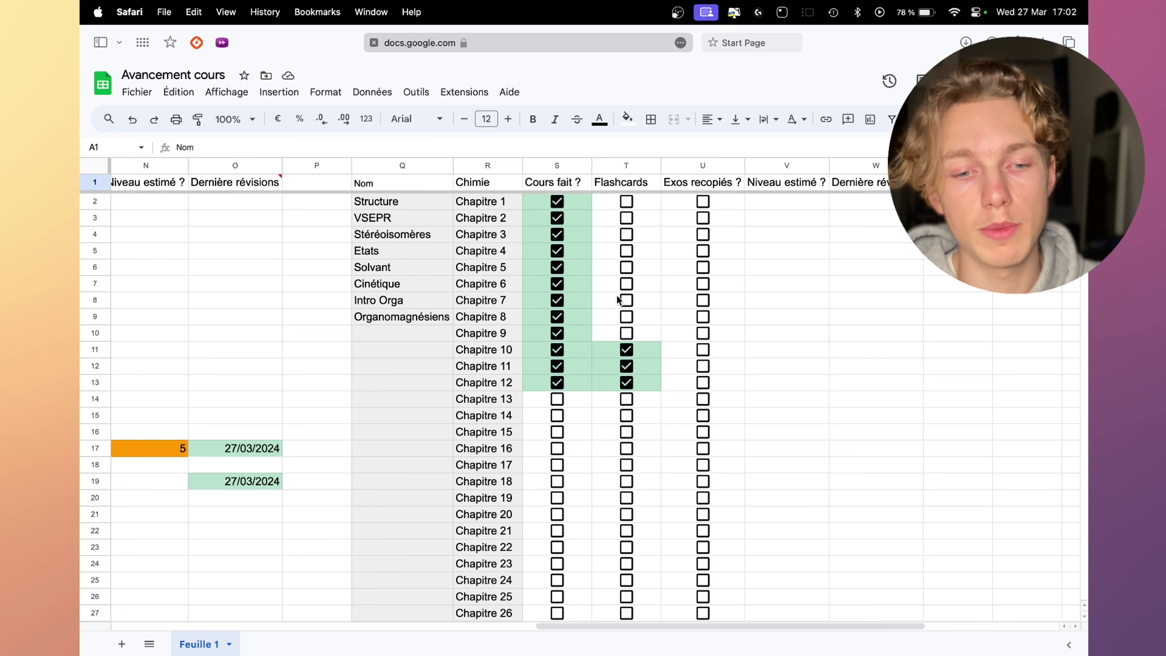
scroll(617, 299, "left", 15)
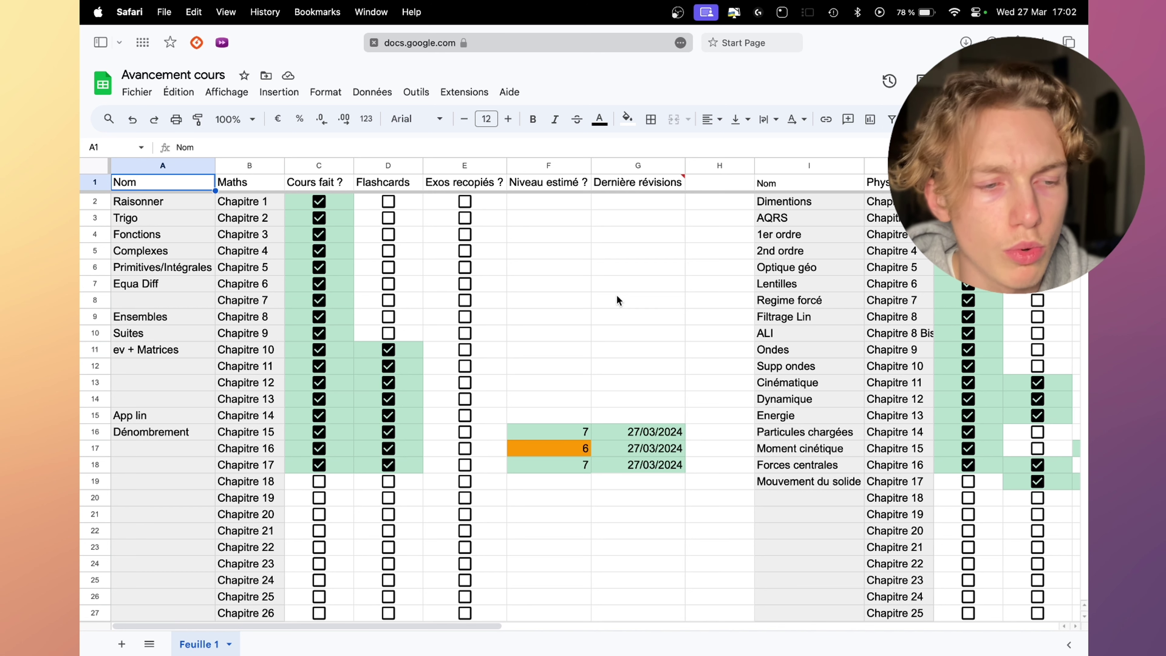
left_click(156, 167)
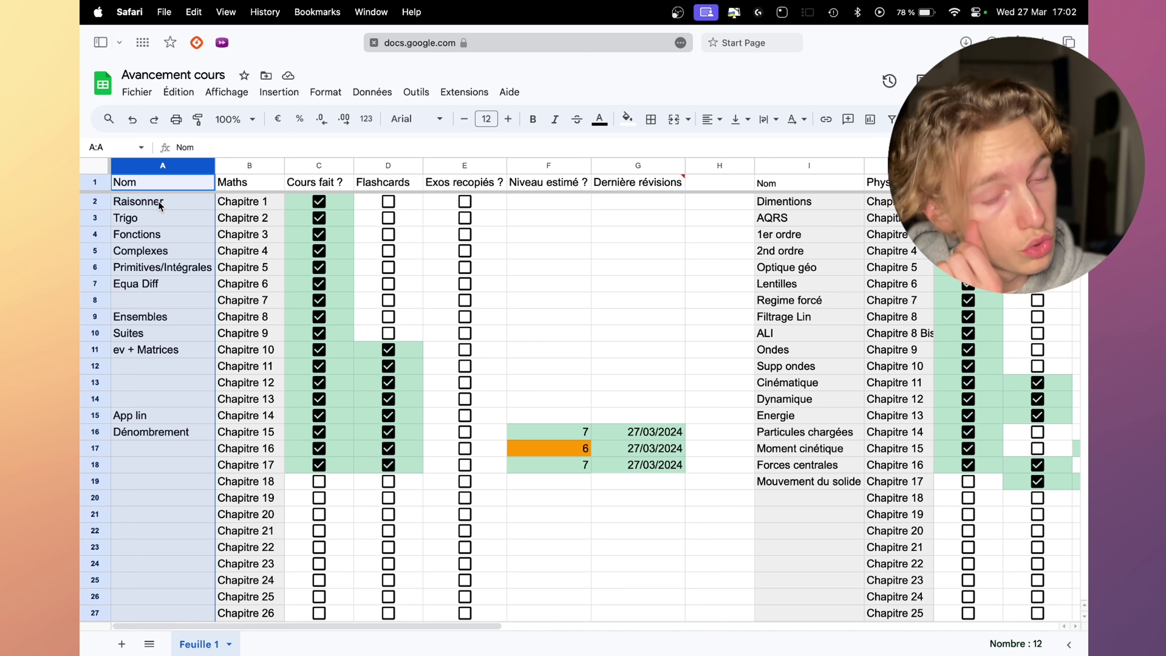
left_click(257, 167)
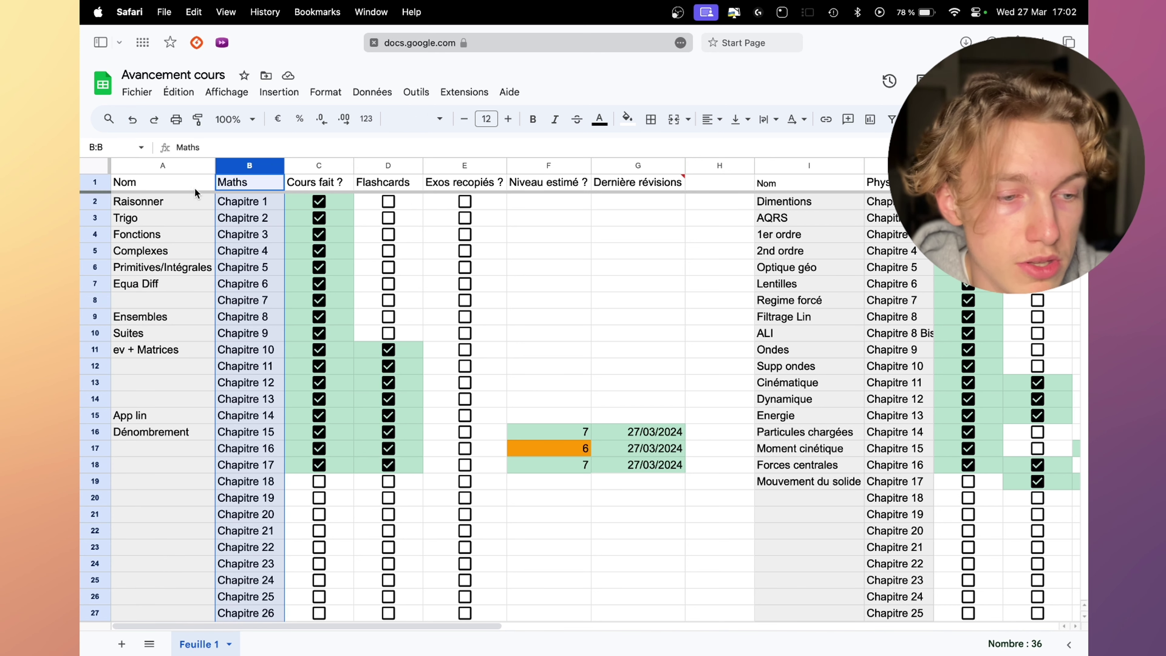
left_click(240, 201)
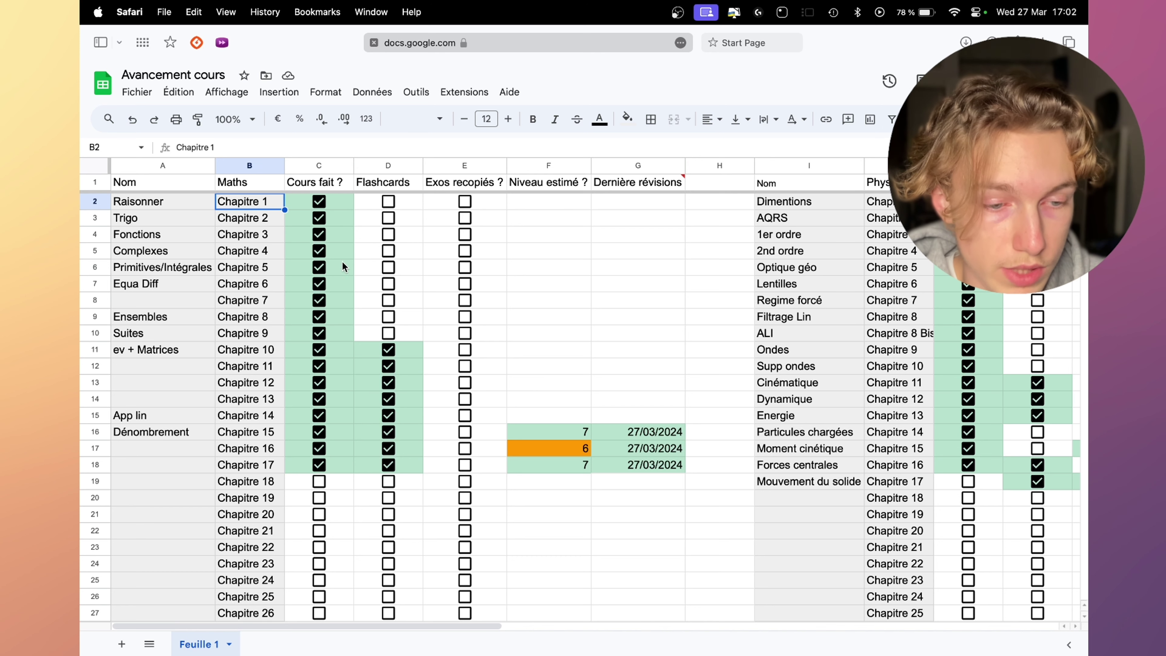
left_click(272, 464)
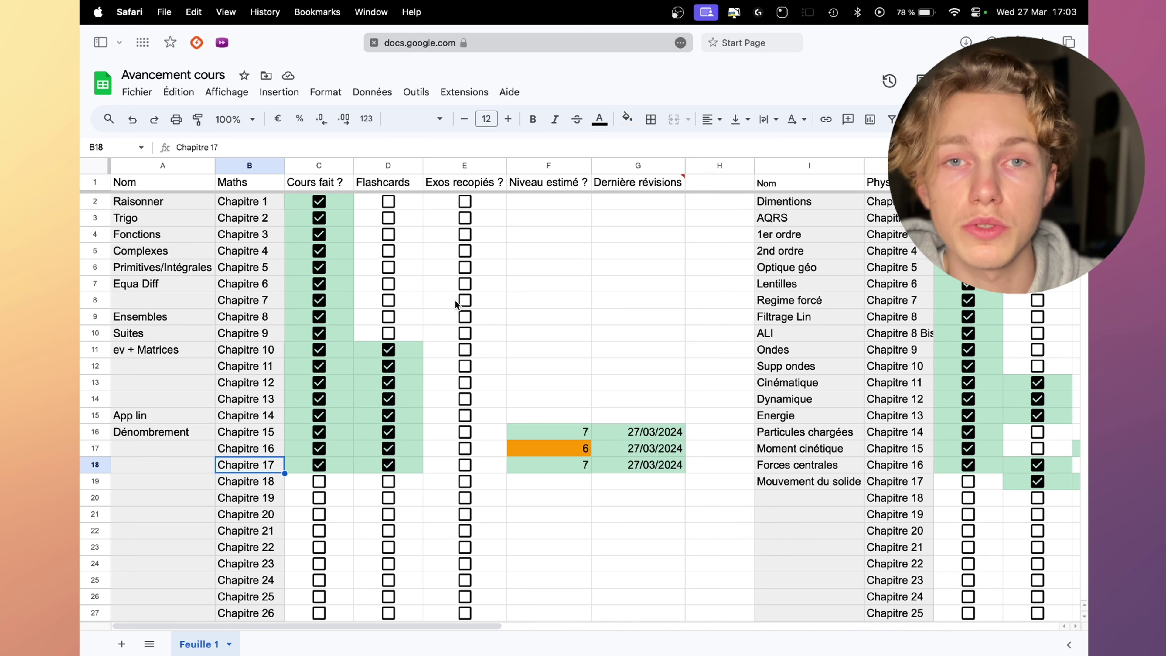
scroll(459, 306, "right", 8)
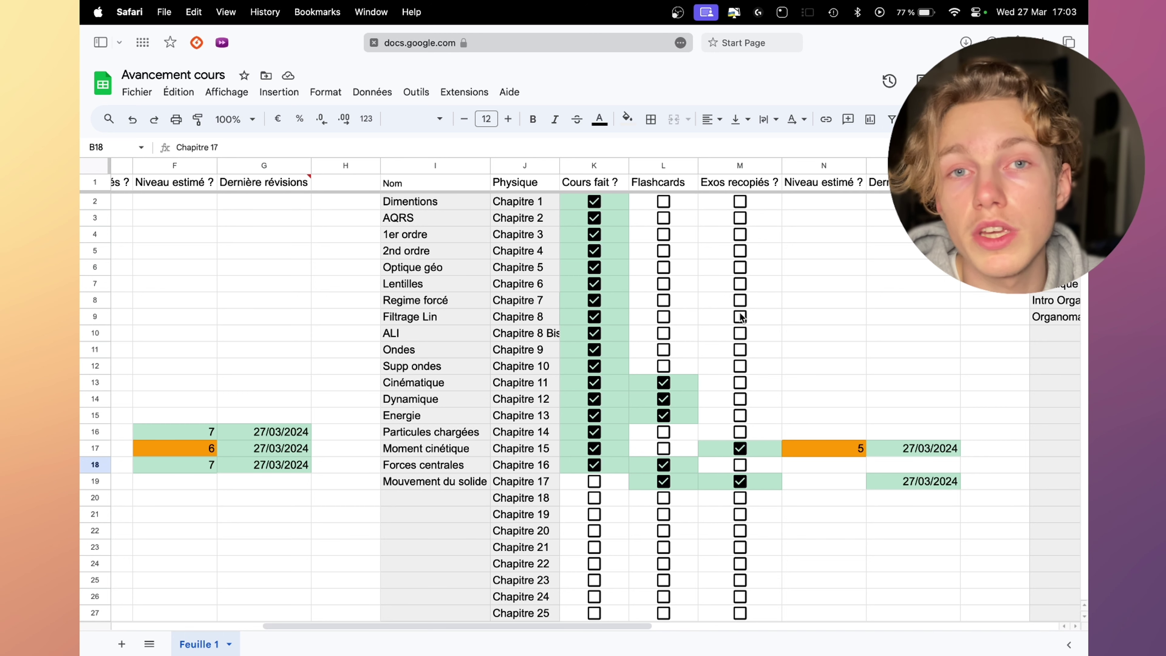
scroll(574, 209, "left", 8)
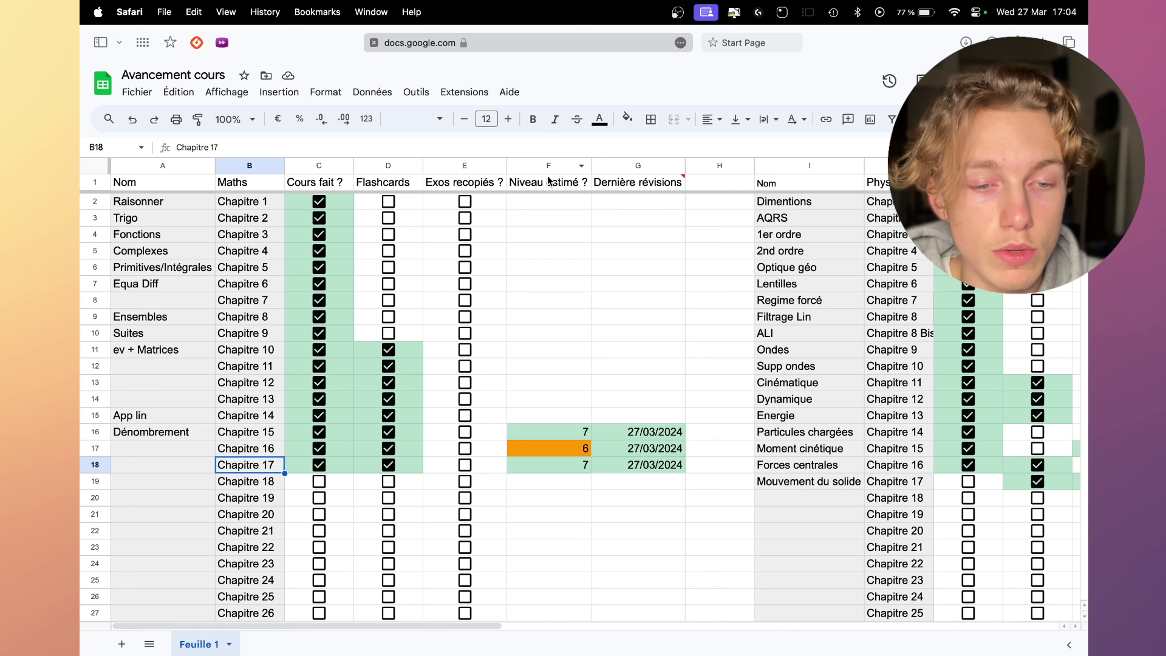
left_click(549, 257)
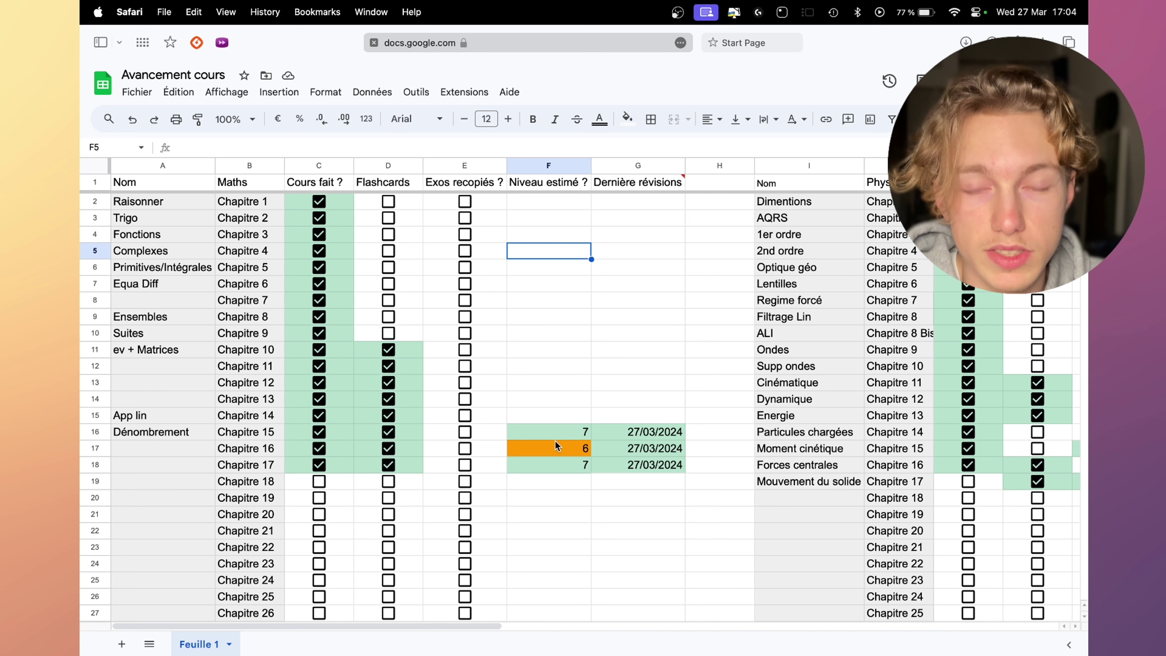
left_click(569, 434)
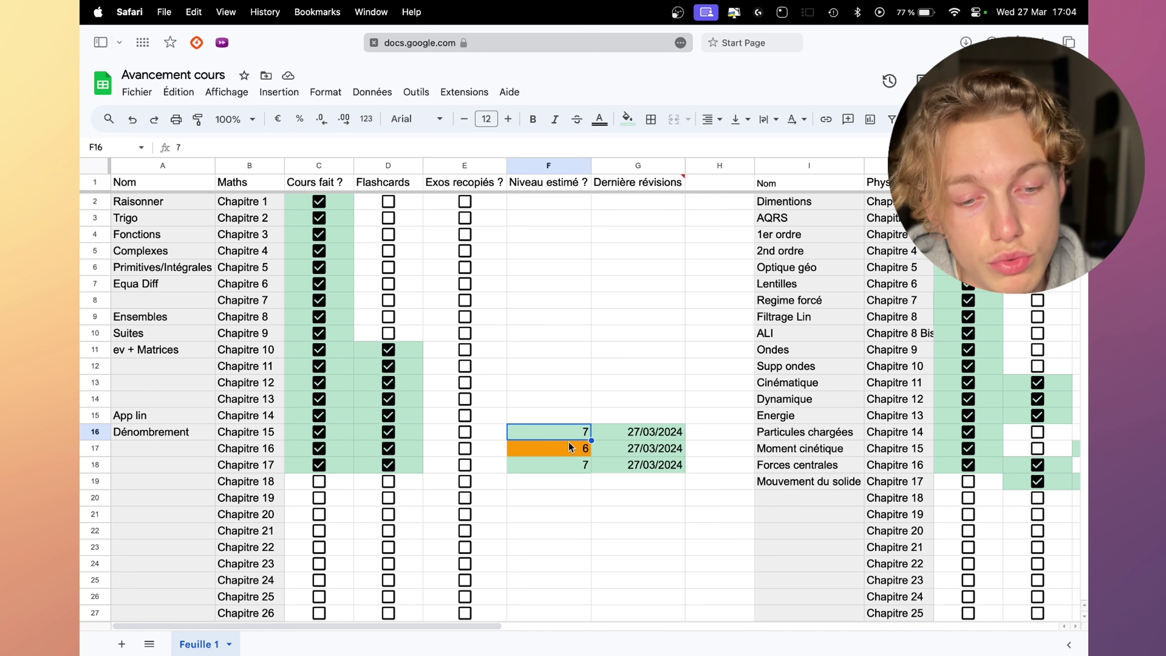
left_click(569, 444)
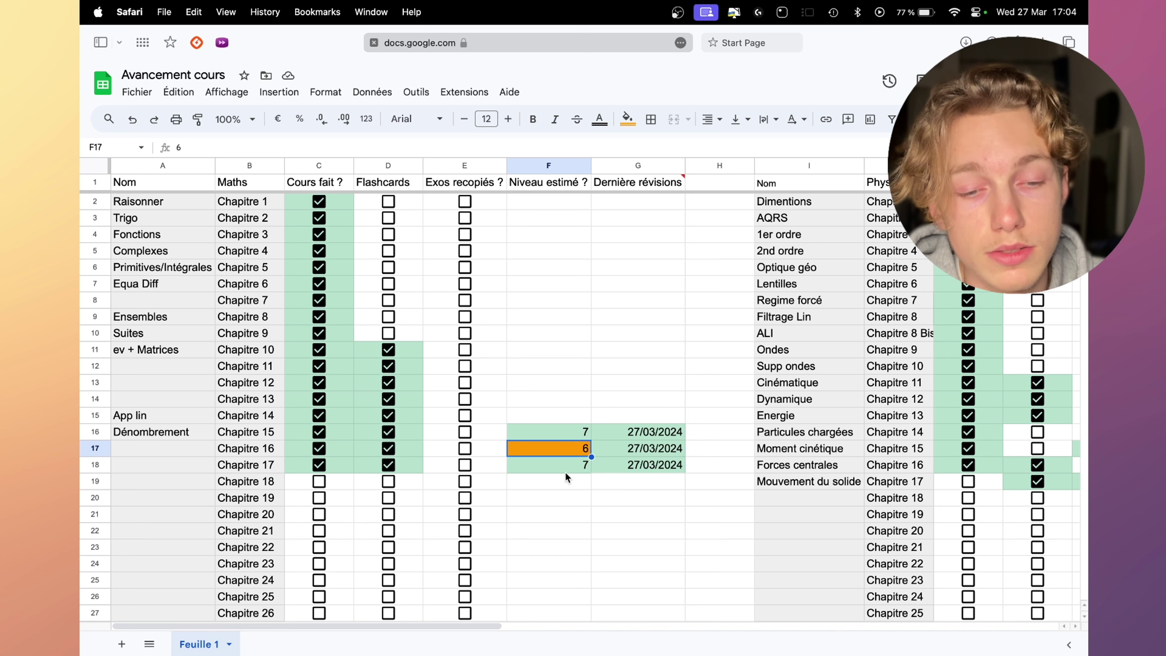
- Try the sample levels 3, 6 and 7 in cells F8 to F10 of the Niveau estimé column and clear them again
left_click(551, 305)
type("3")
key("Return")
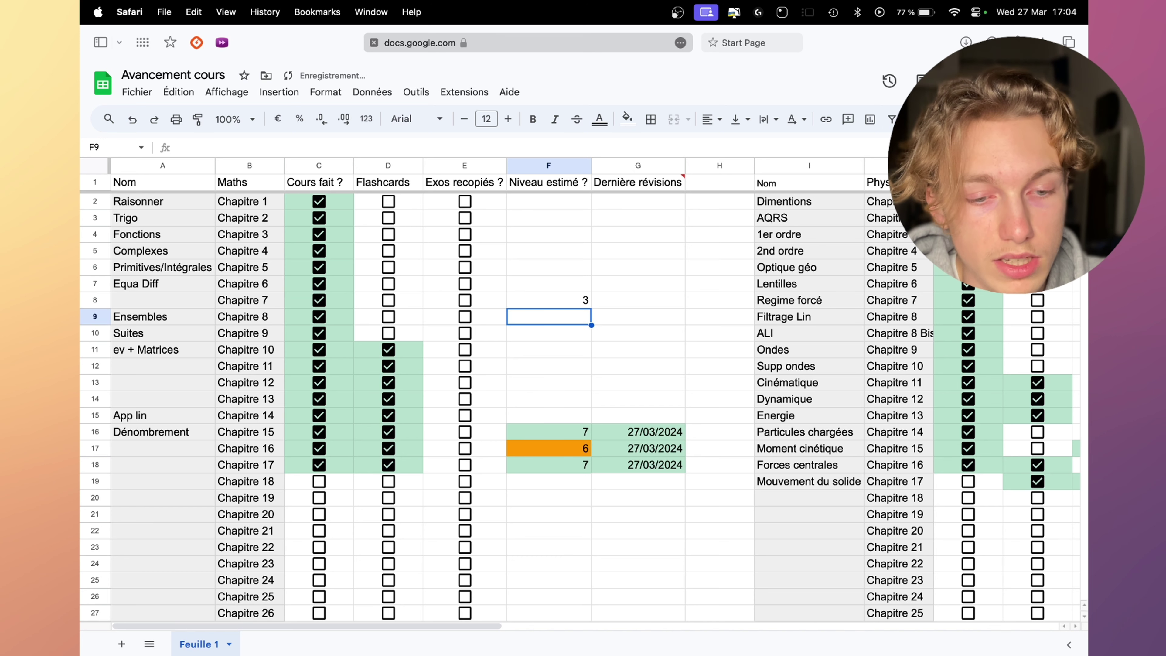
type("6")
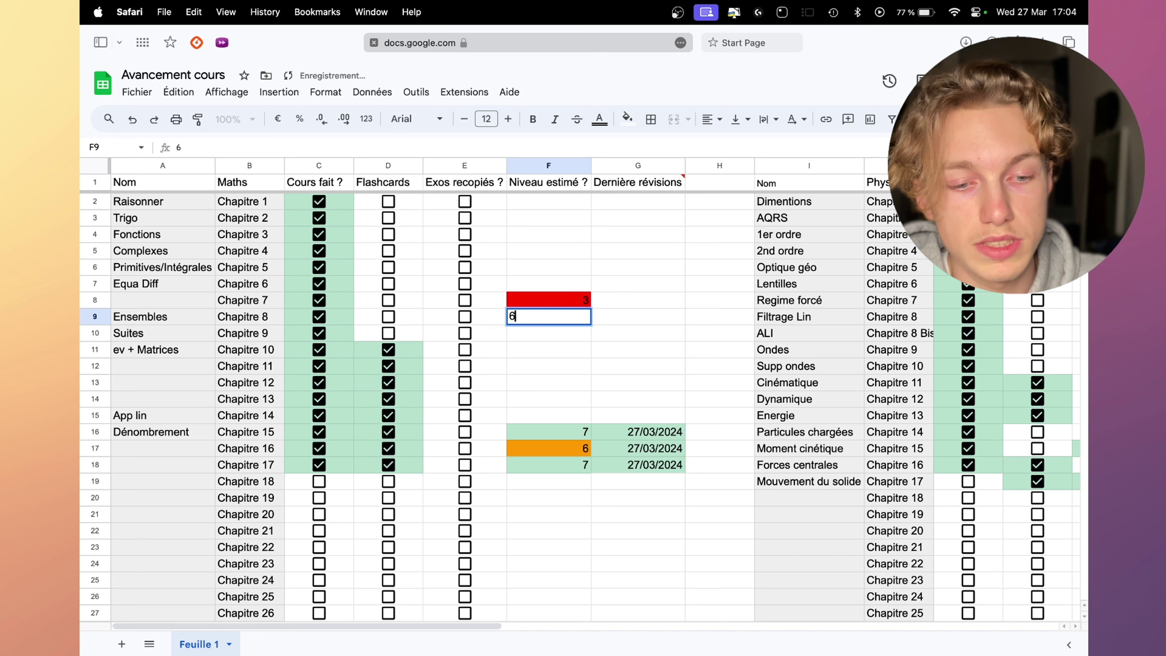
key("Return")
type("7")
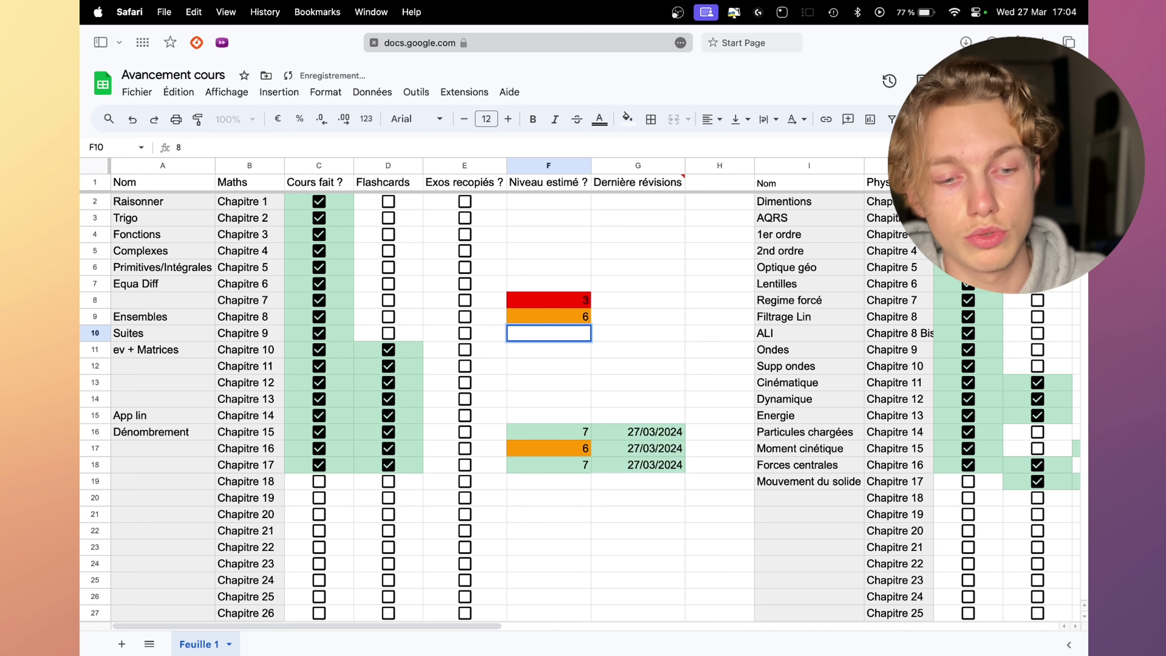
key("Return")
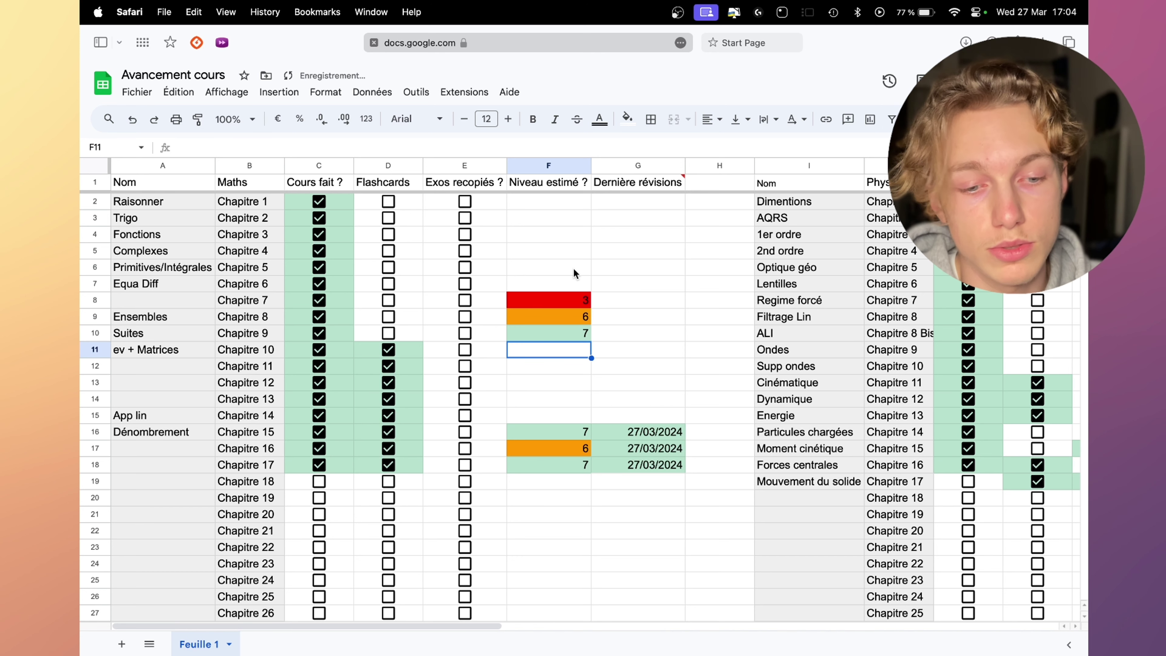
left_click_drag(574, 270, 565, 353)
key("Delete")
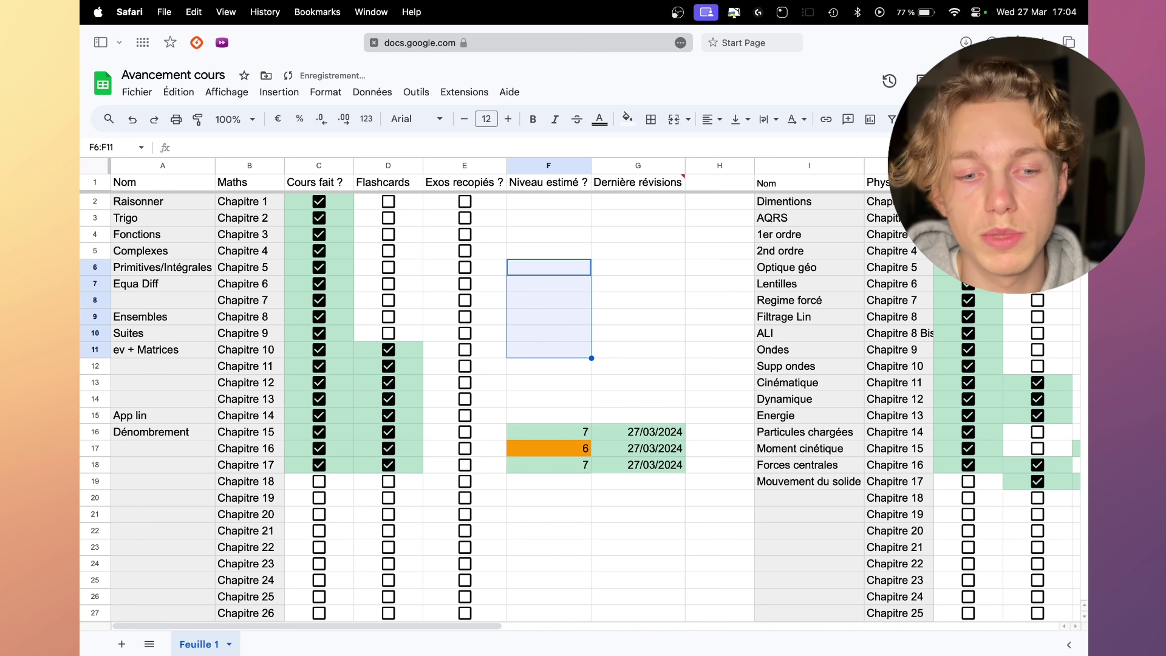
- Examine the Dernière révisions column, the Physique section, and the Maths chapter names, numbers and estimated level cells
left_click(633, 248)
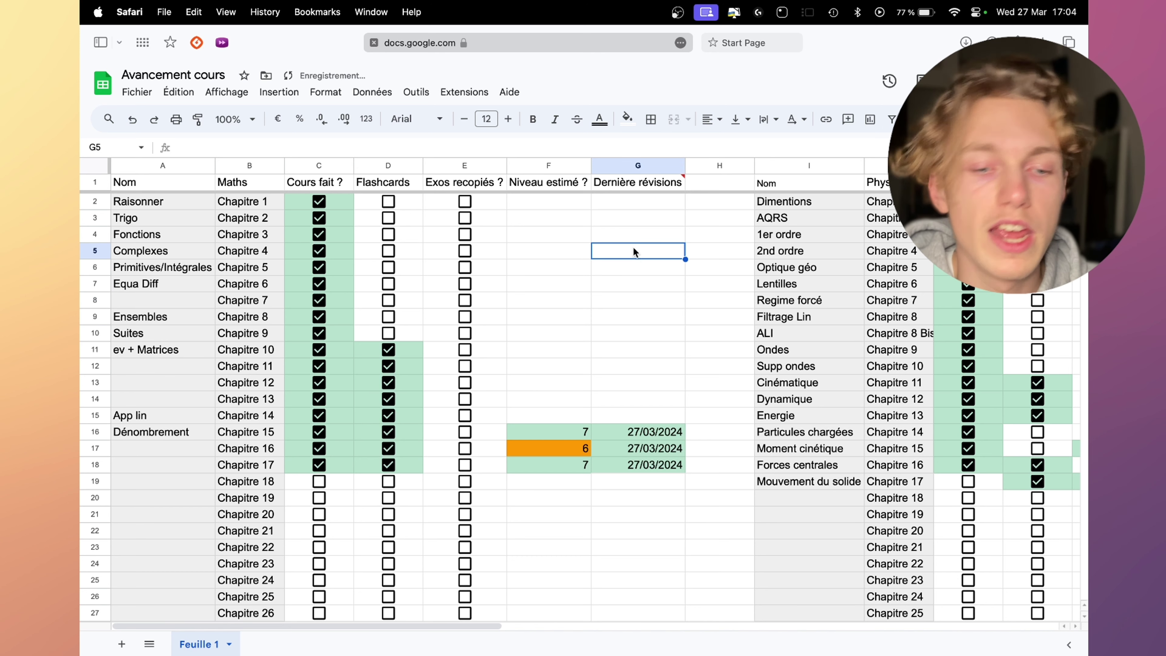
left_click(631, 284)
left_click(643, 365)
left_click(632, 378)
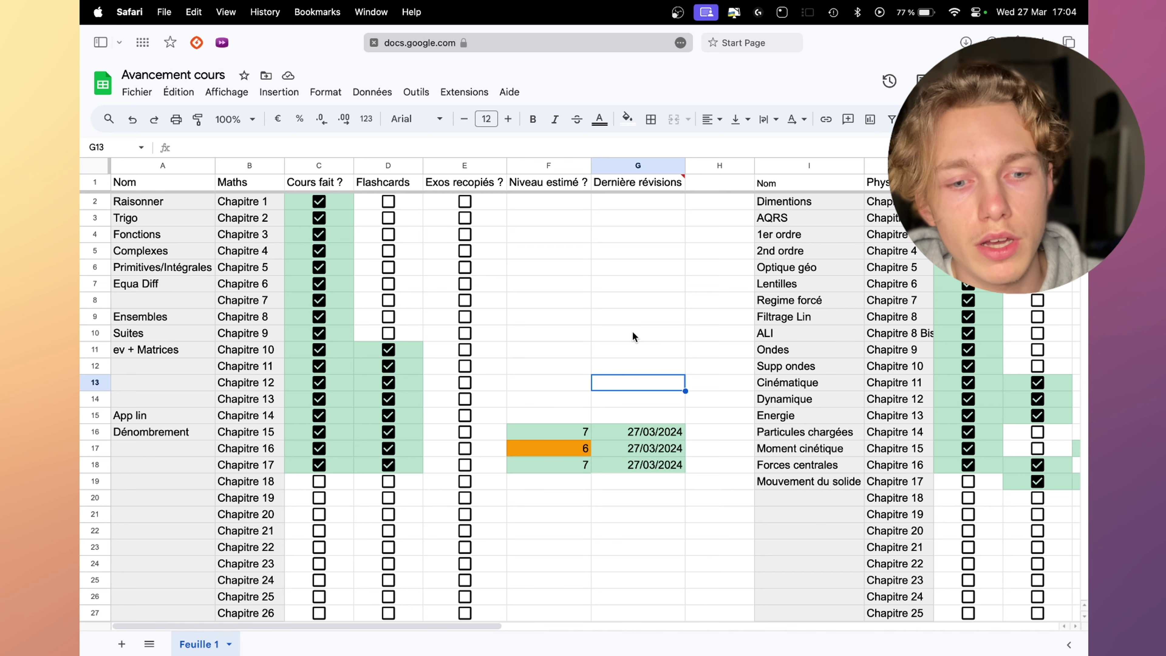
scroll(632, 330, "right", 5)
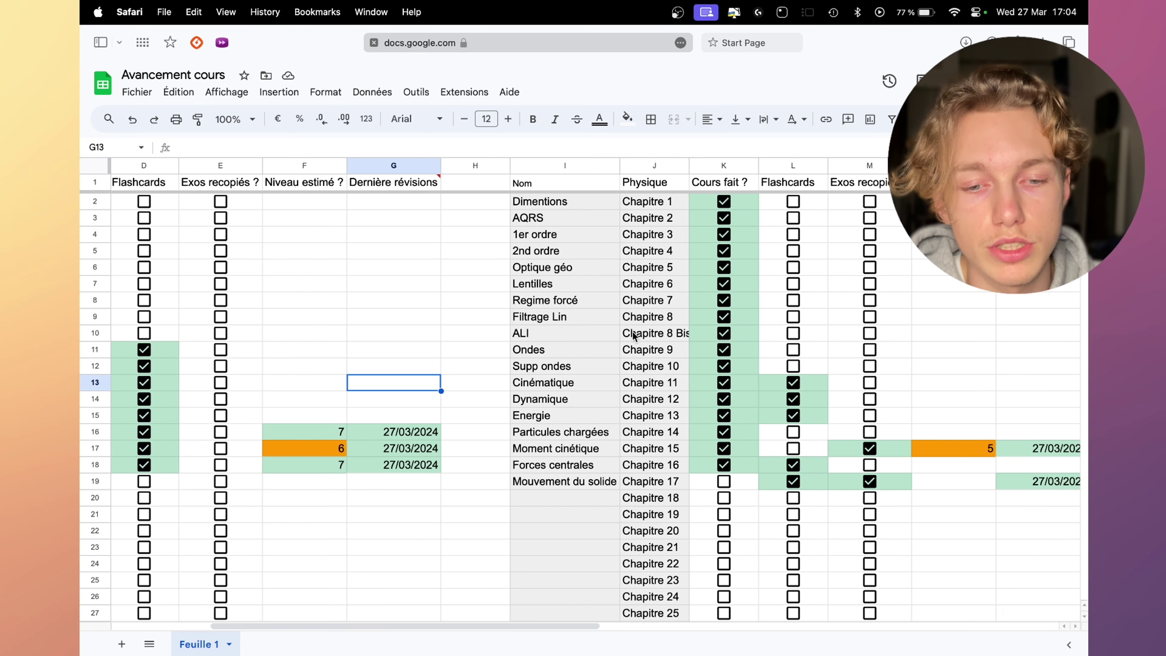
scroll(633, 330, "left", 5)
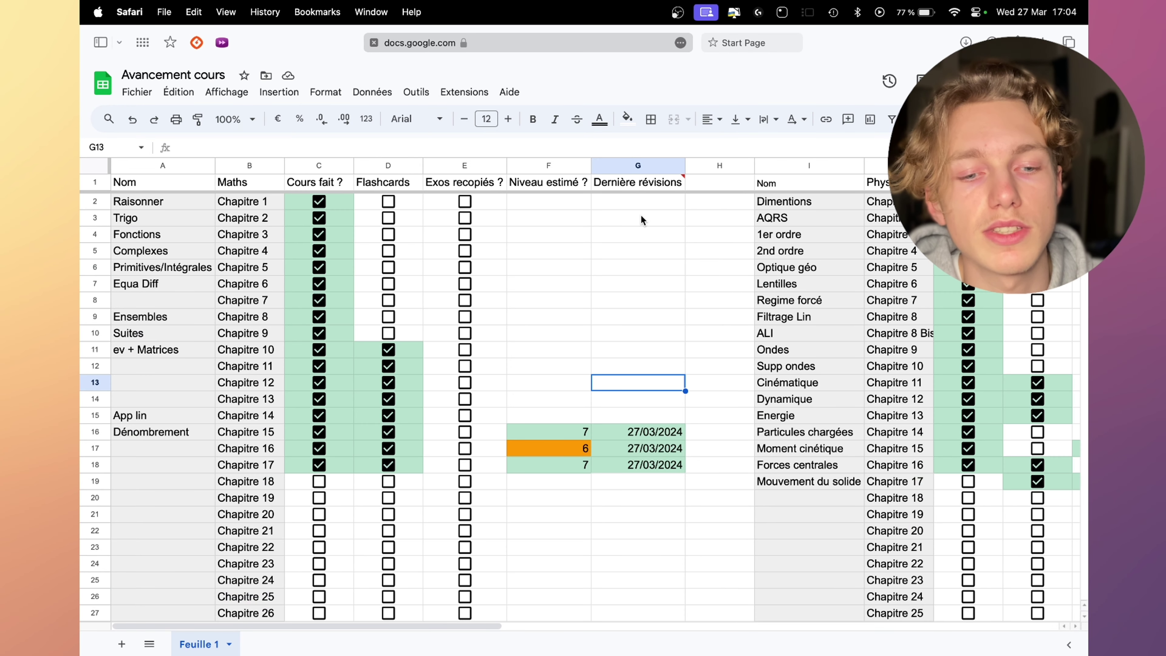
mouse_move(643, 203)
left_mouse_down()
mouse_move(641, 319)
mouse_move(641, 195)
left_mouse_up()
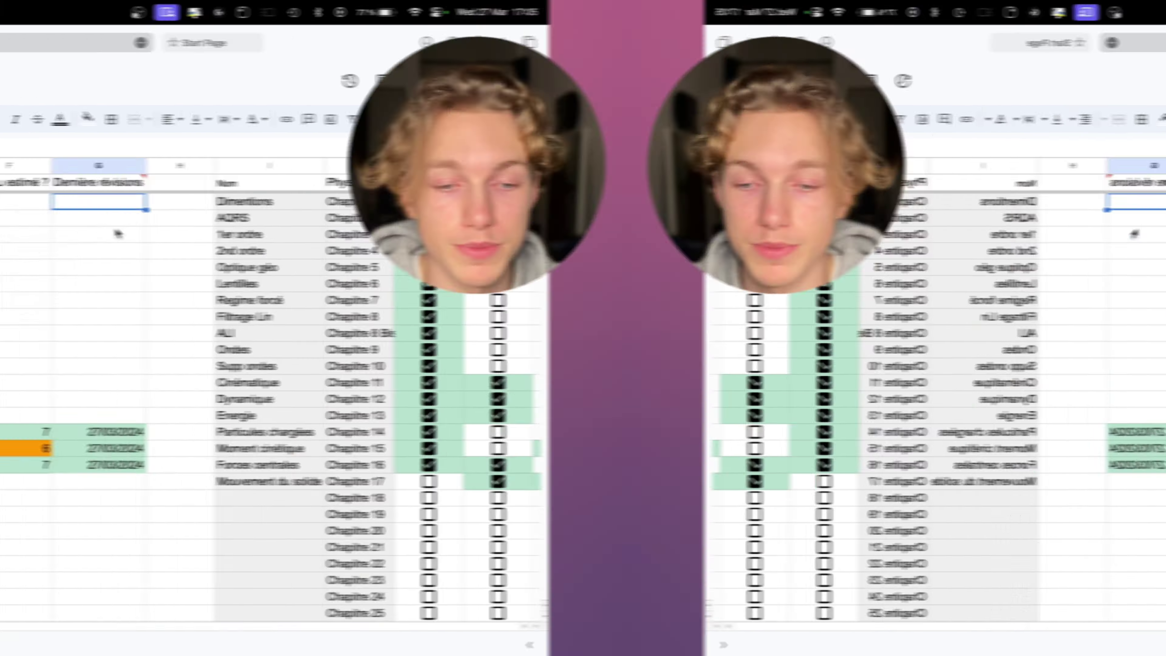
left_click(638, 234)
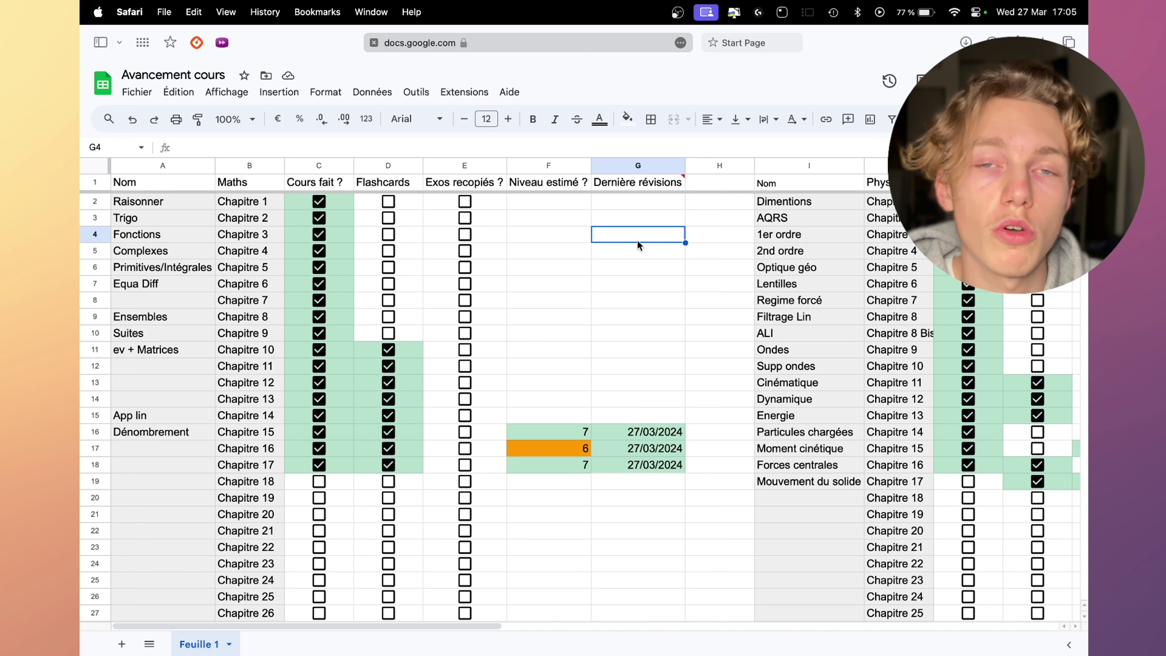
left_click_drag(153, 183, 235, 277)
left_click(235, 281)
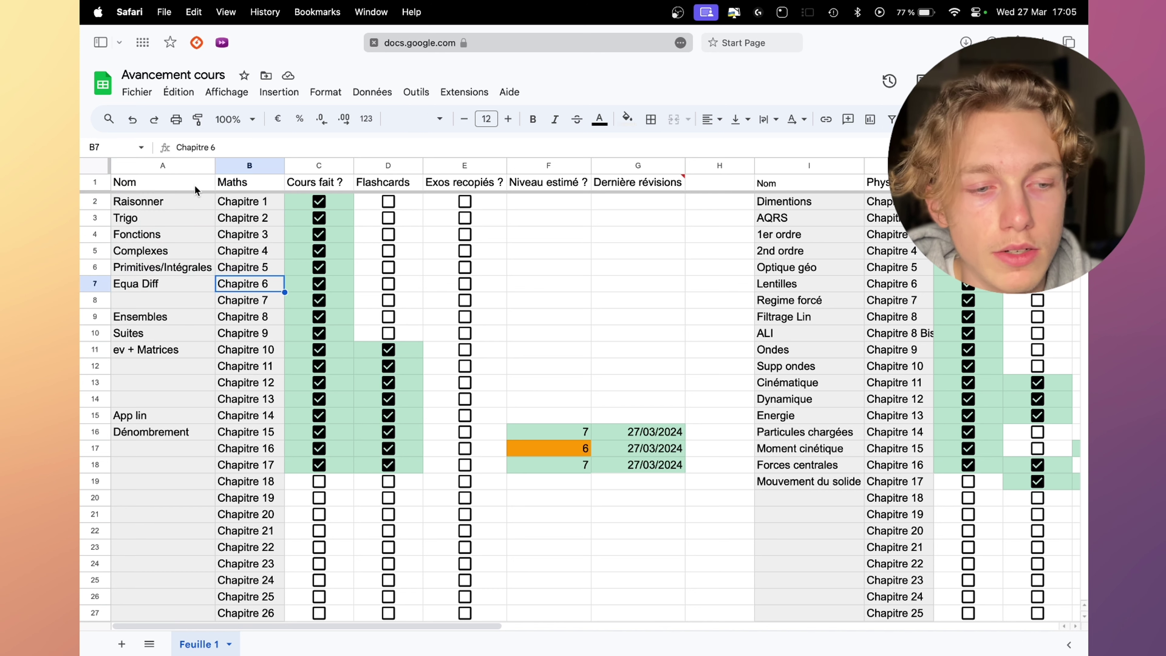
left_click(161, 191)
left_click(163, 212)
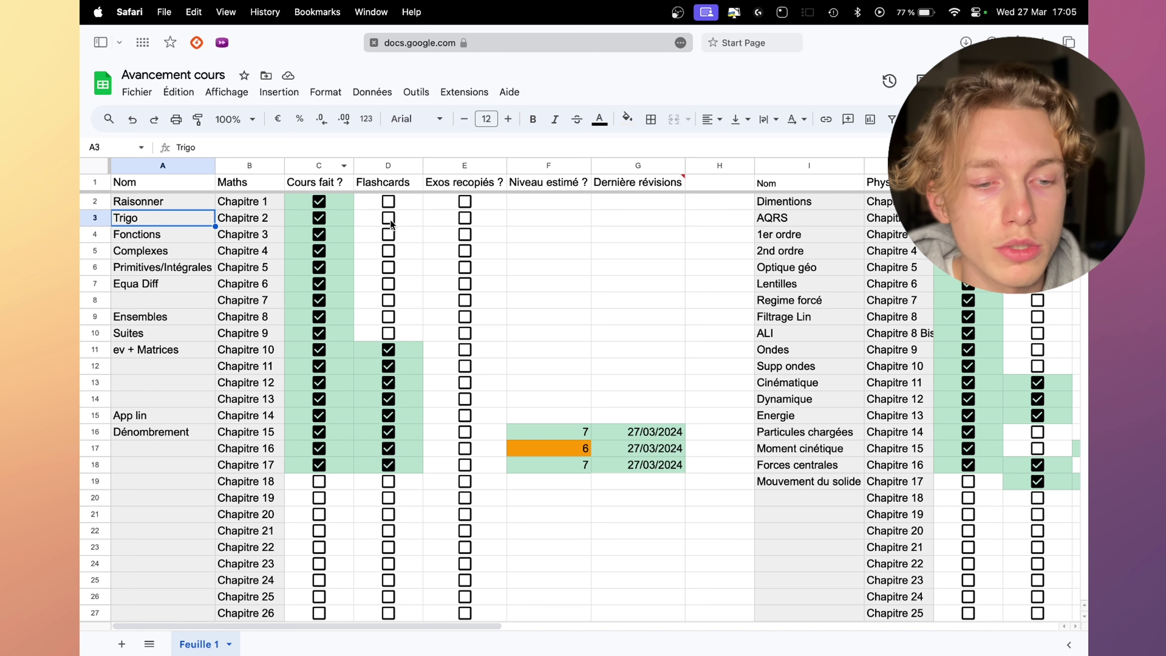
left_click(549, 300)
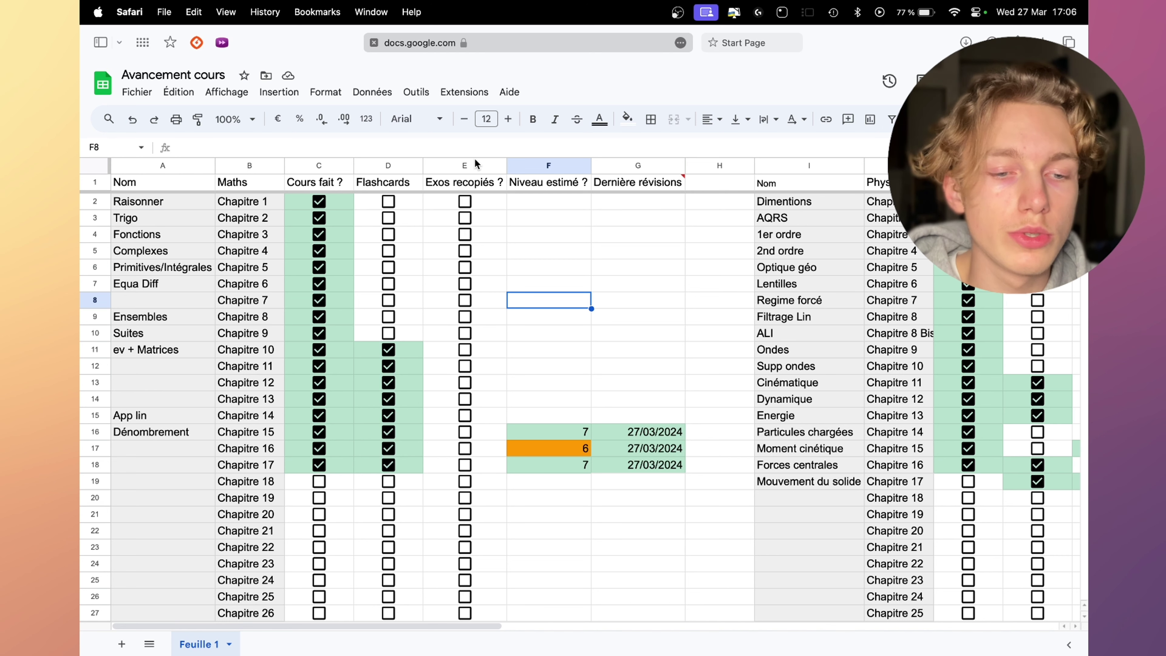
- Add a new data validation rule to the empty range E84:E108 below the tracker
scroll(447, 375, "down", 20)
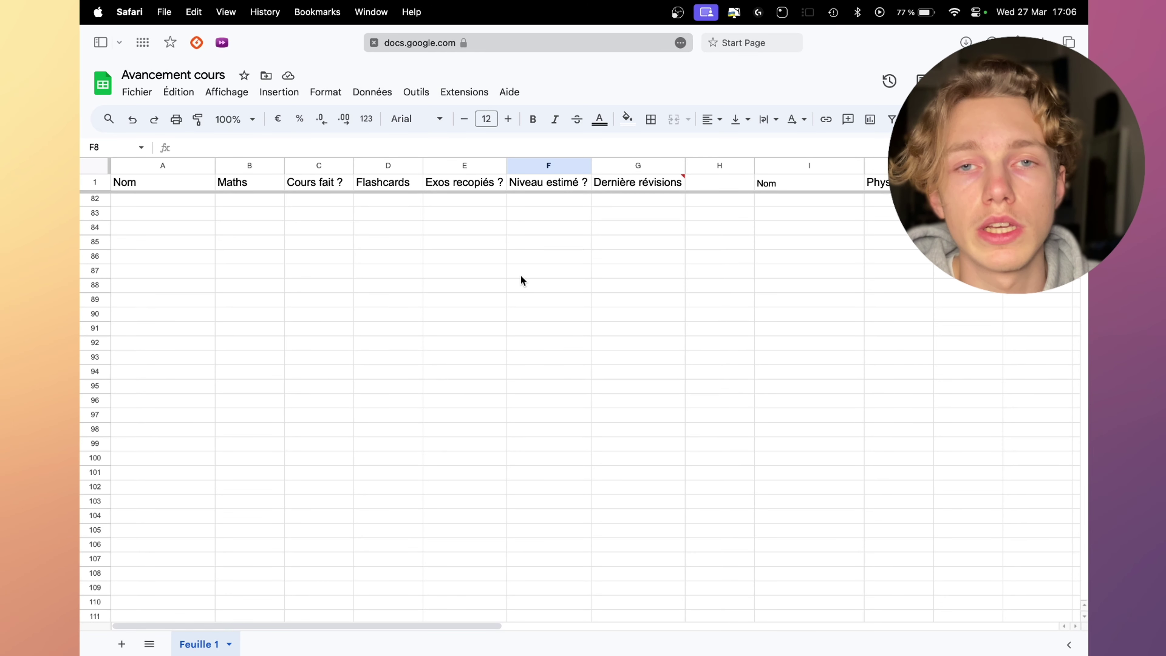
left_click(465, 238)
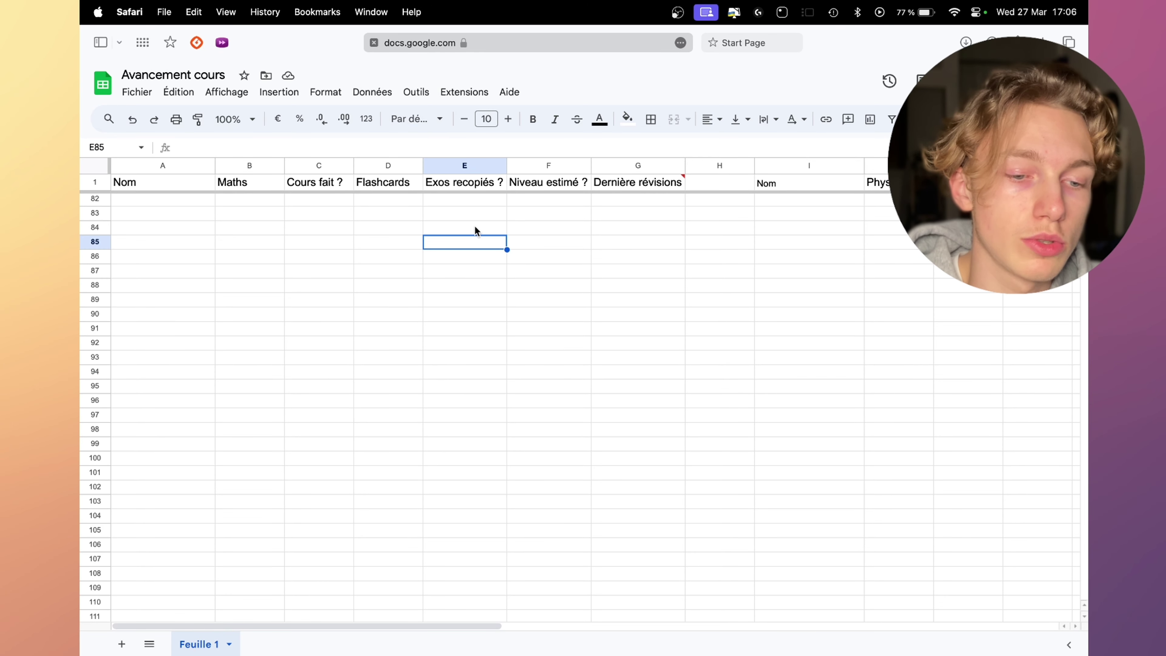
left_click_drag(474, 226, 475, 576)
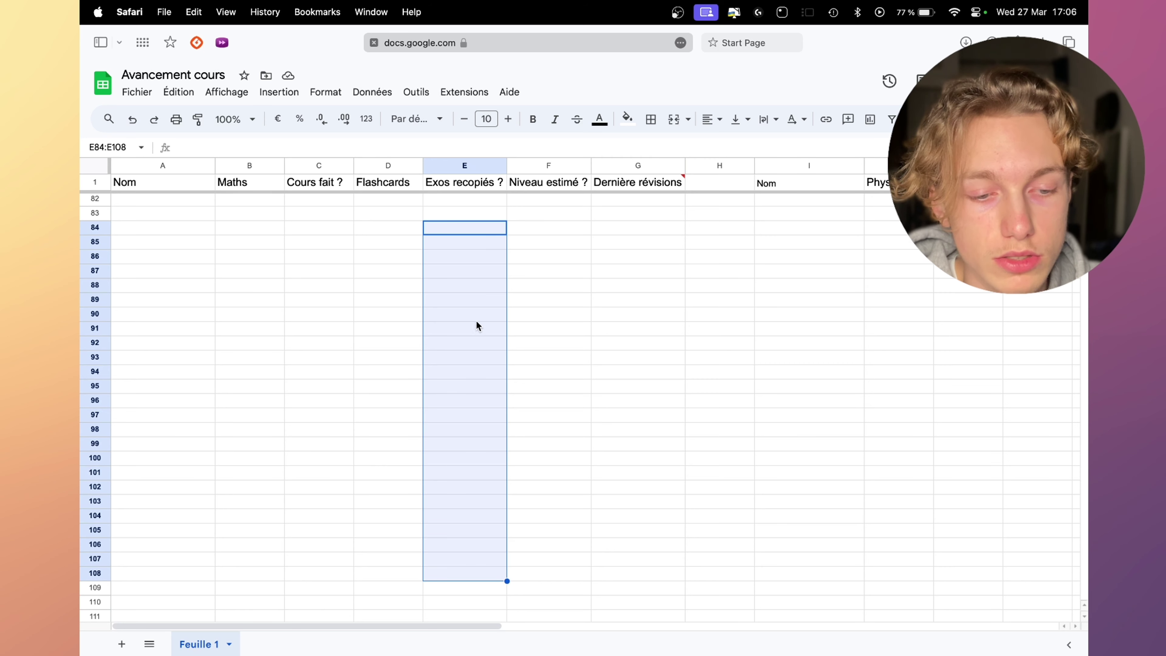
right_click(474, 293)
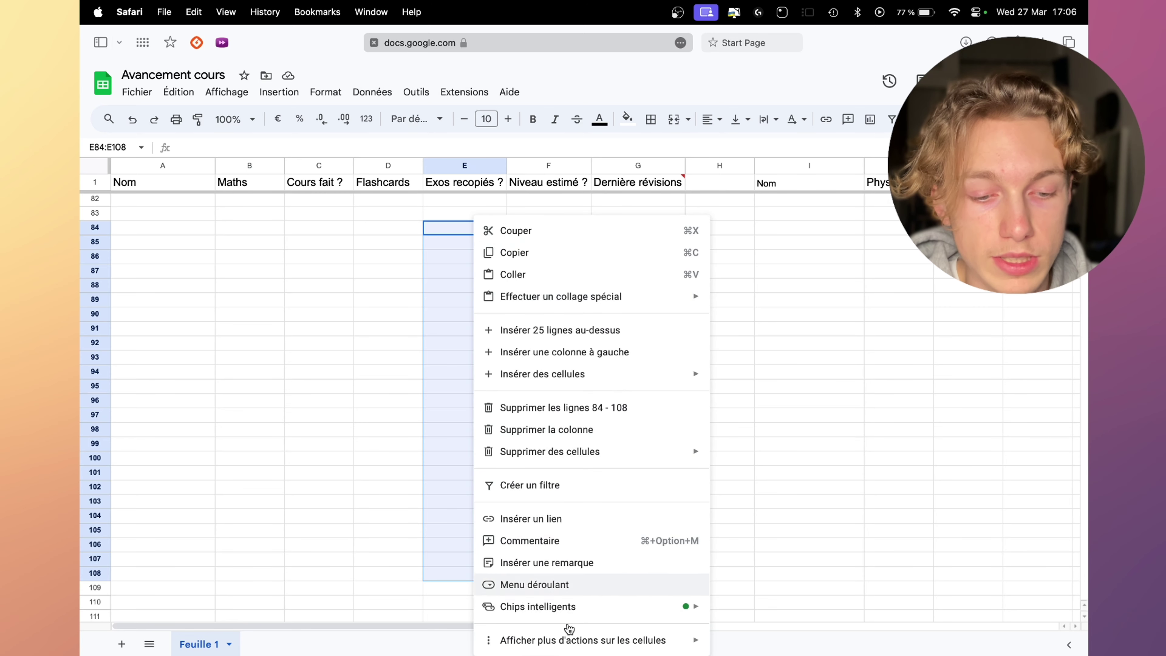
mouse_move(565, 638)
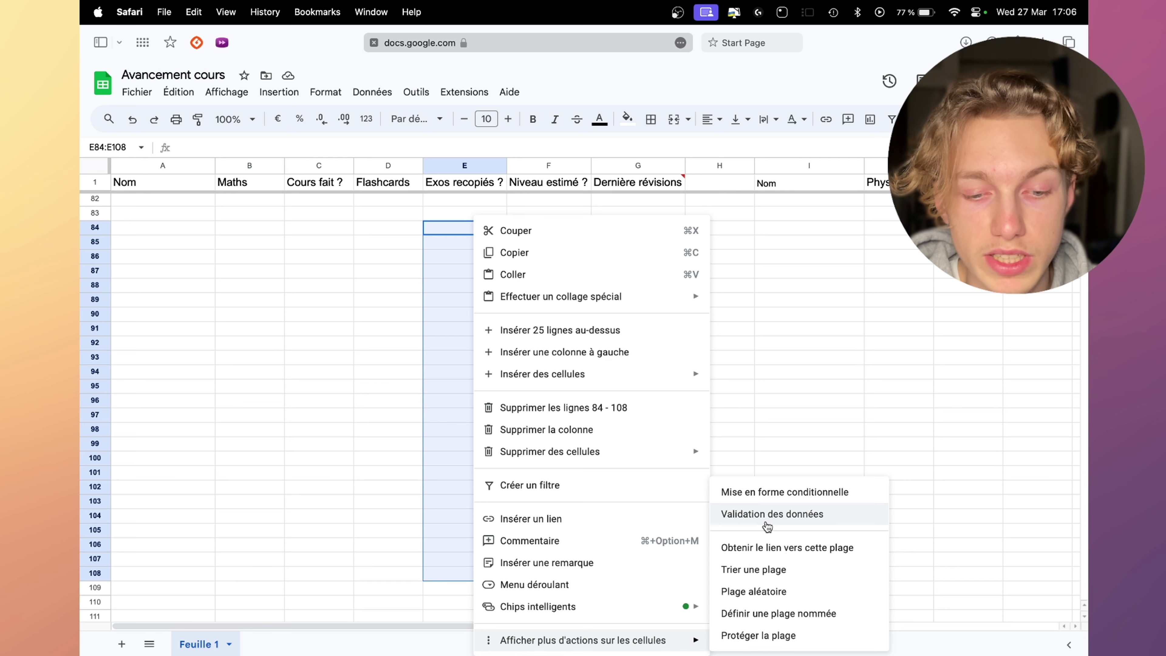
left_click(772, 514)
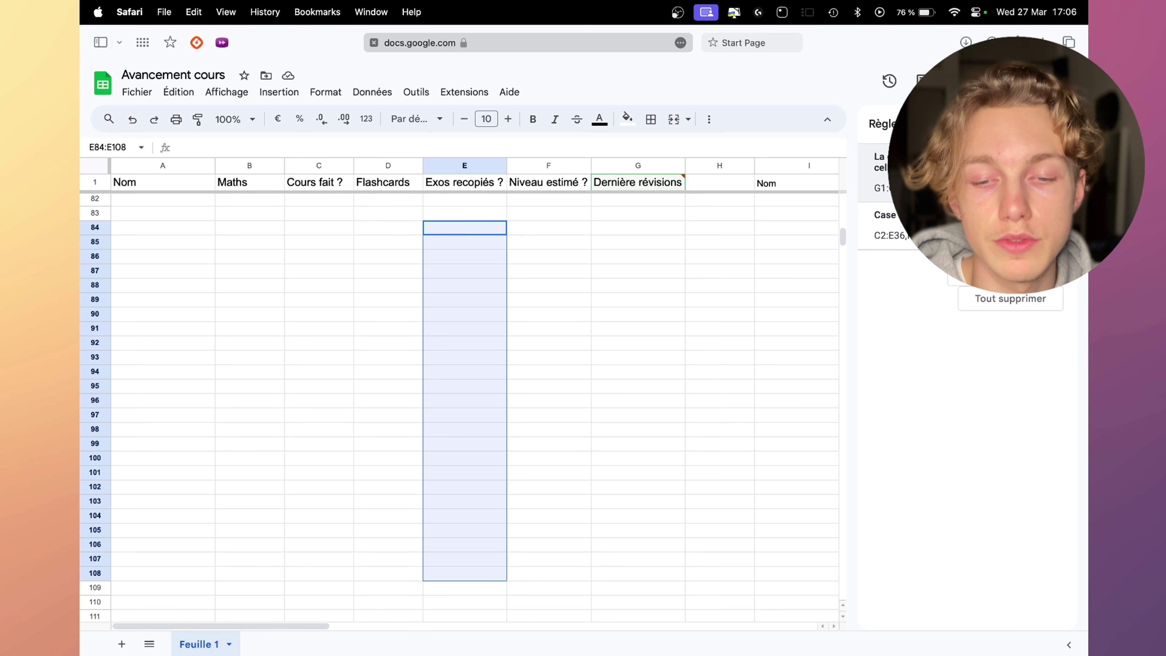
left_click(965, 276)
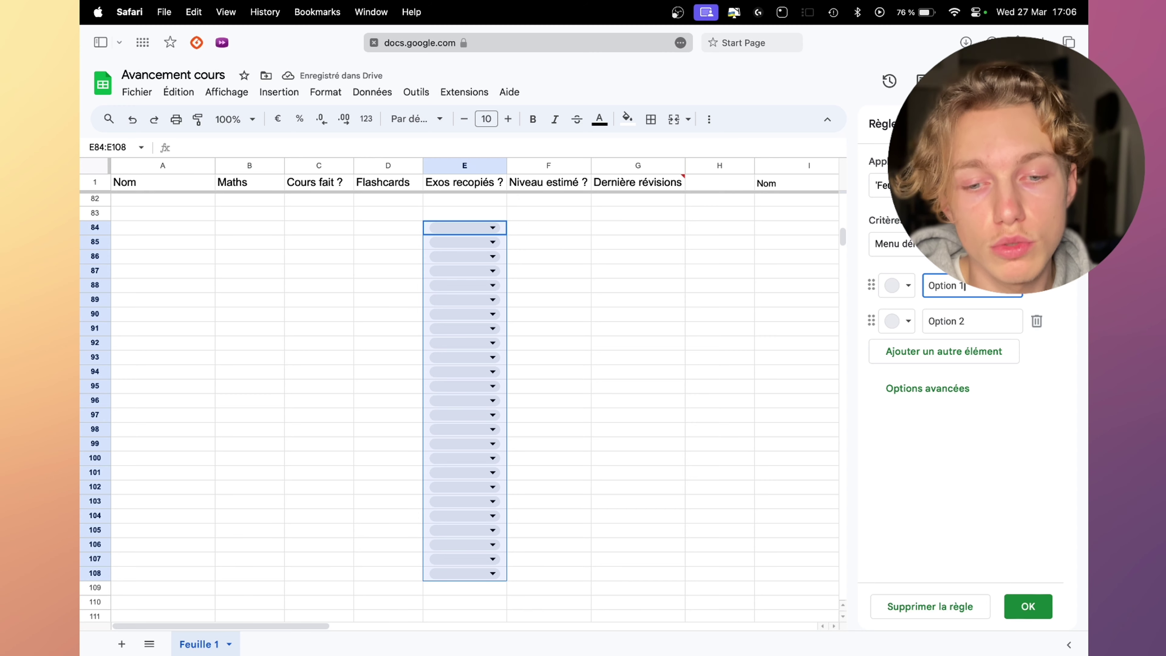
- Set the criterion of the E84:E108 validation rule to Case à cocher and apply the rule
left_click(955, 244)
scroll(966, 404, "down", 5)
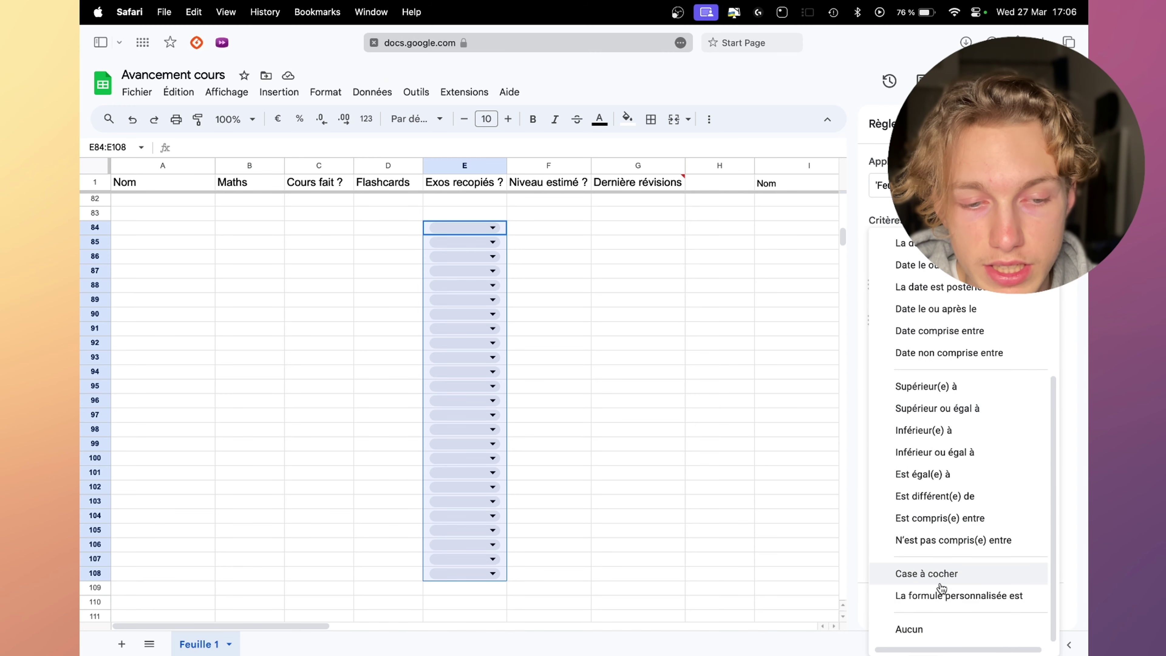
left_click(941, 574)
left_click(1012, 605)
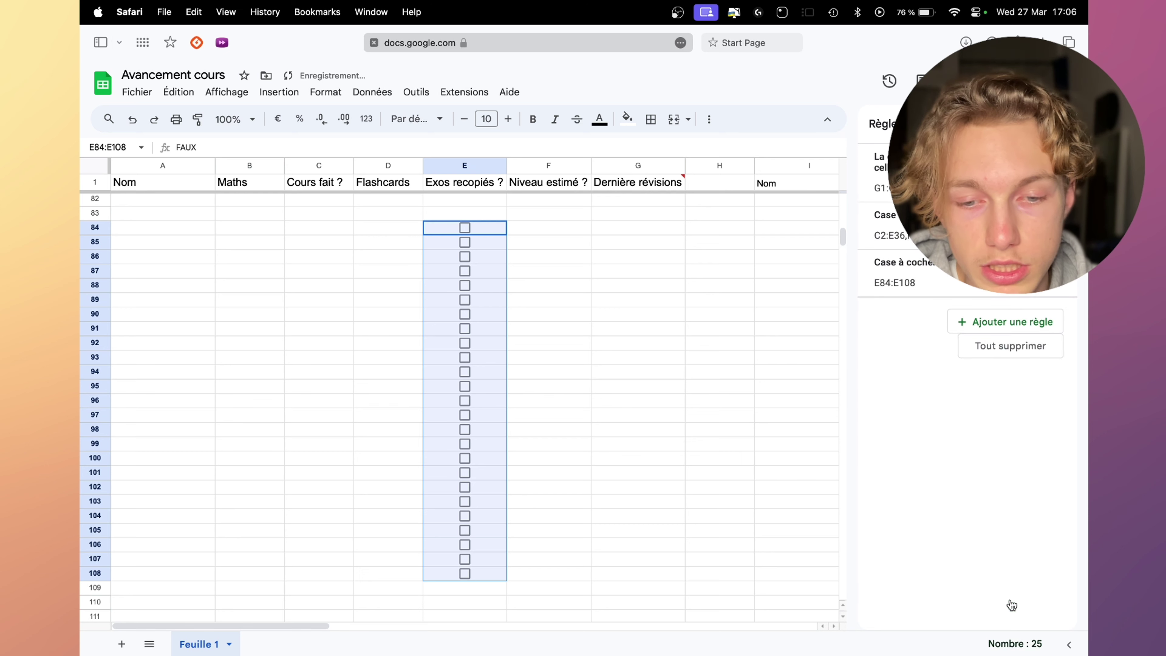
- Try ticking and unticking the new checkboxes in column E from E84 downward
left_click(465, 227)
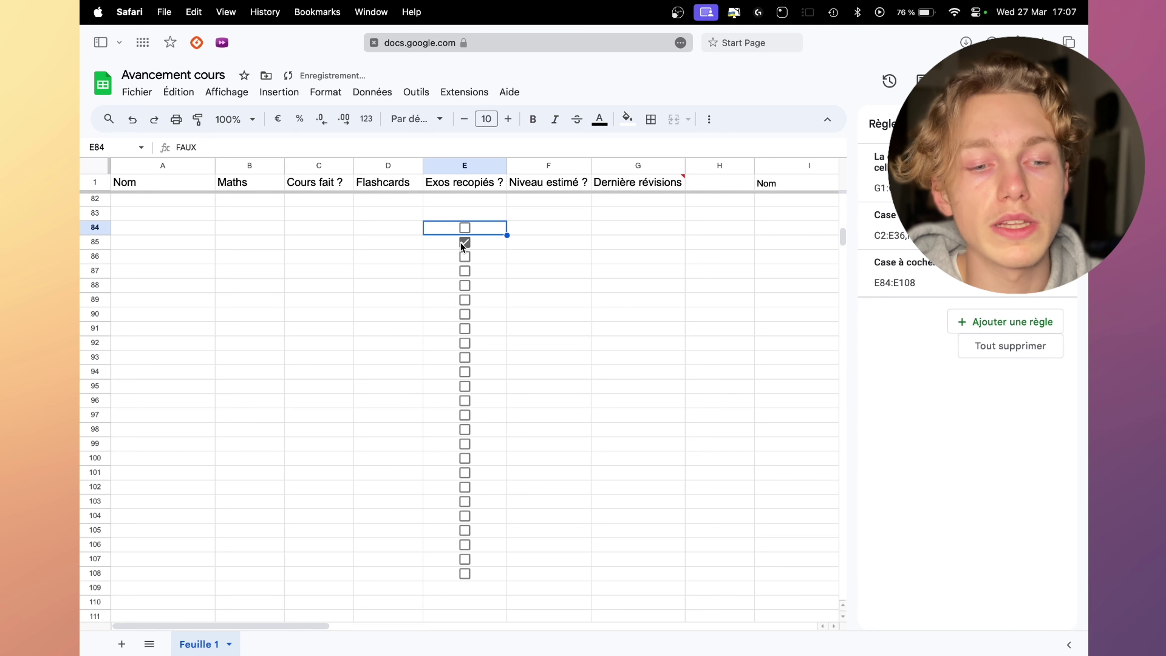
left_click(463, 245)
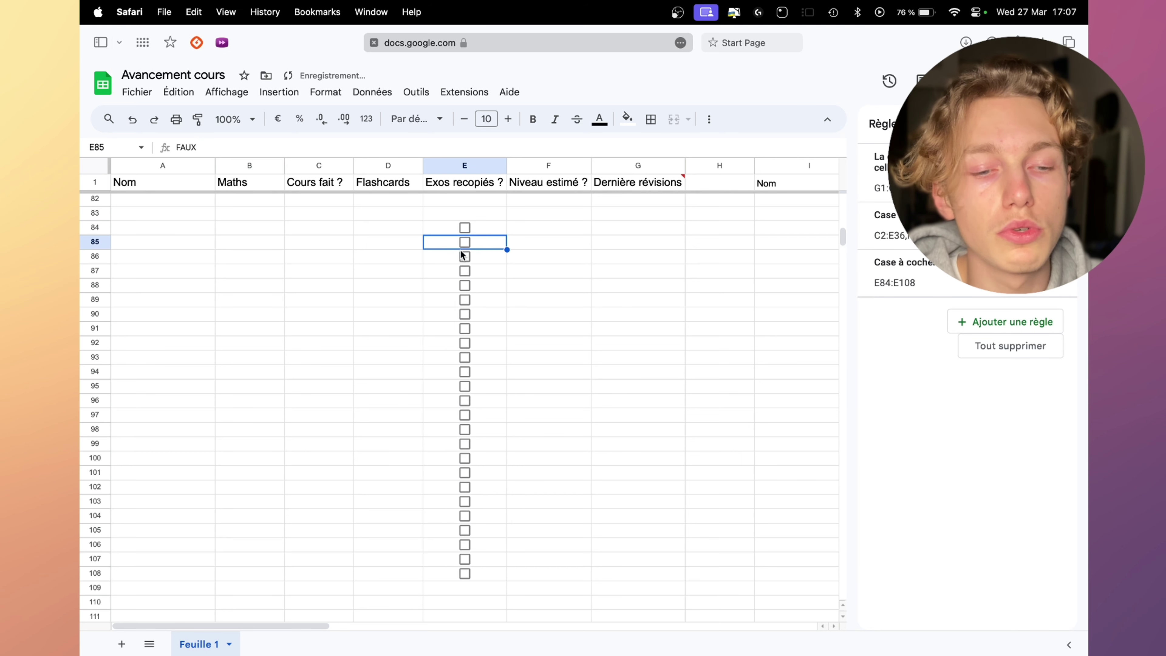
left_click(465, 269)
left_click(465, 271)
key("Down")
key("Down")
key("Down")
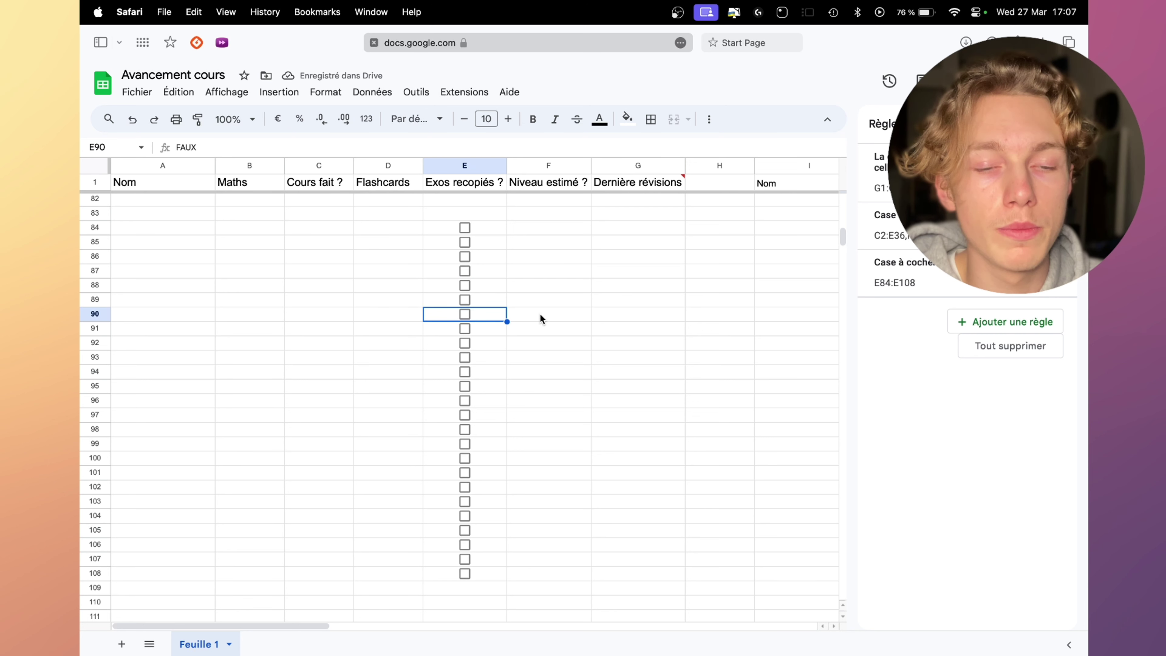
- Start a conditional formatting rule (Mise en forme conditionnelle) for the checkbox range E84:E108
scroll(541, 315, "up", 15)
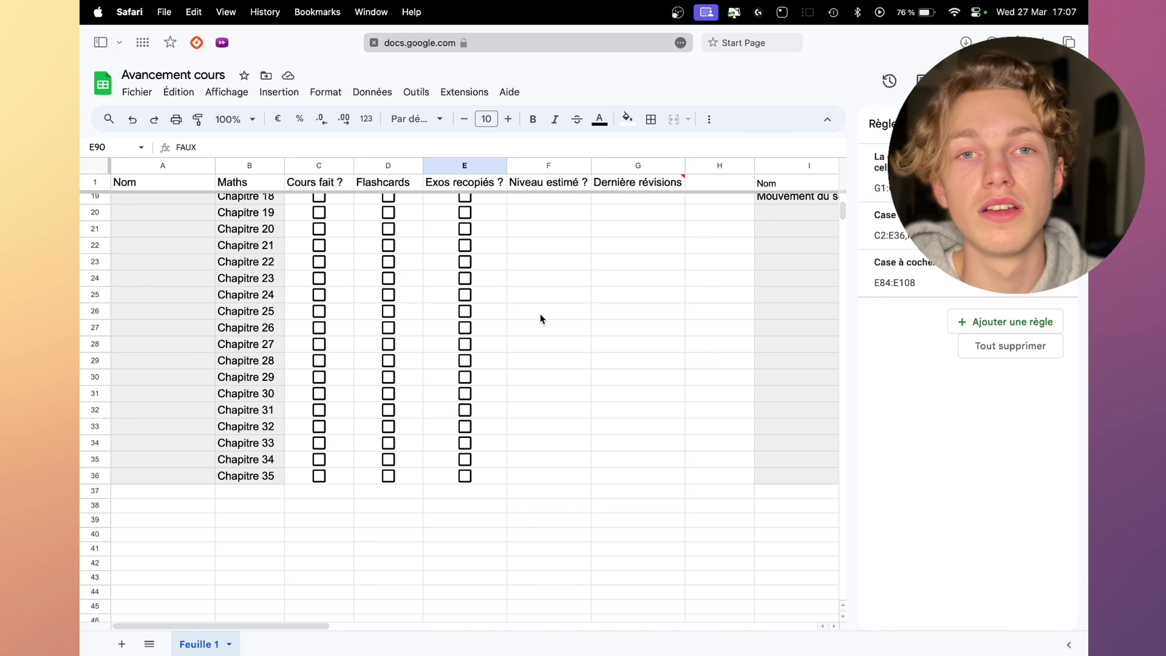
scroll(540, 315, "down", 17)
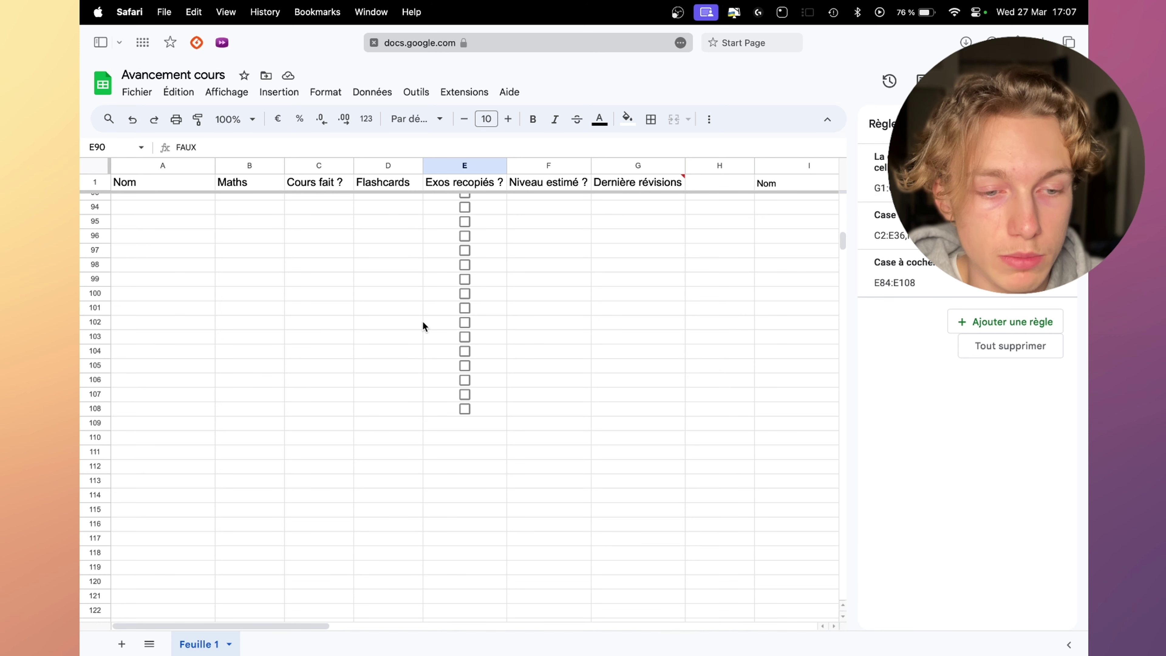
scroll(423, 321, "up", 3)
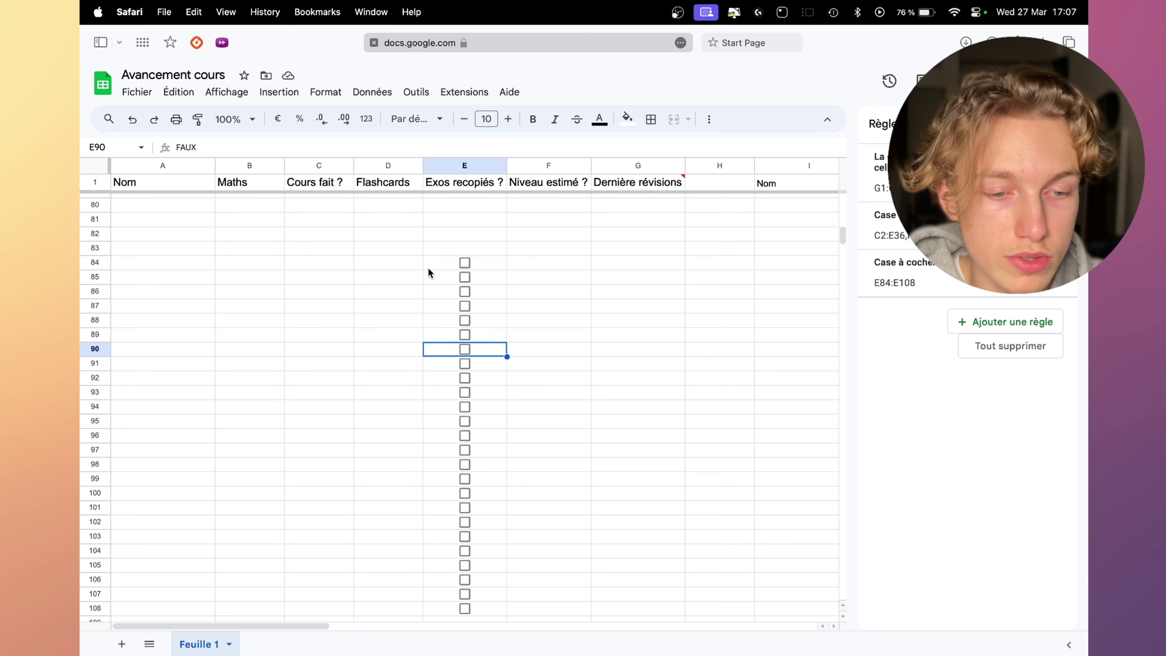
left_click_drag(429, 267, 450, 604)
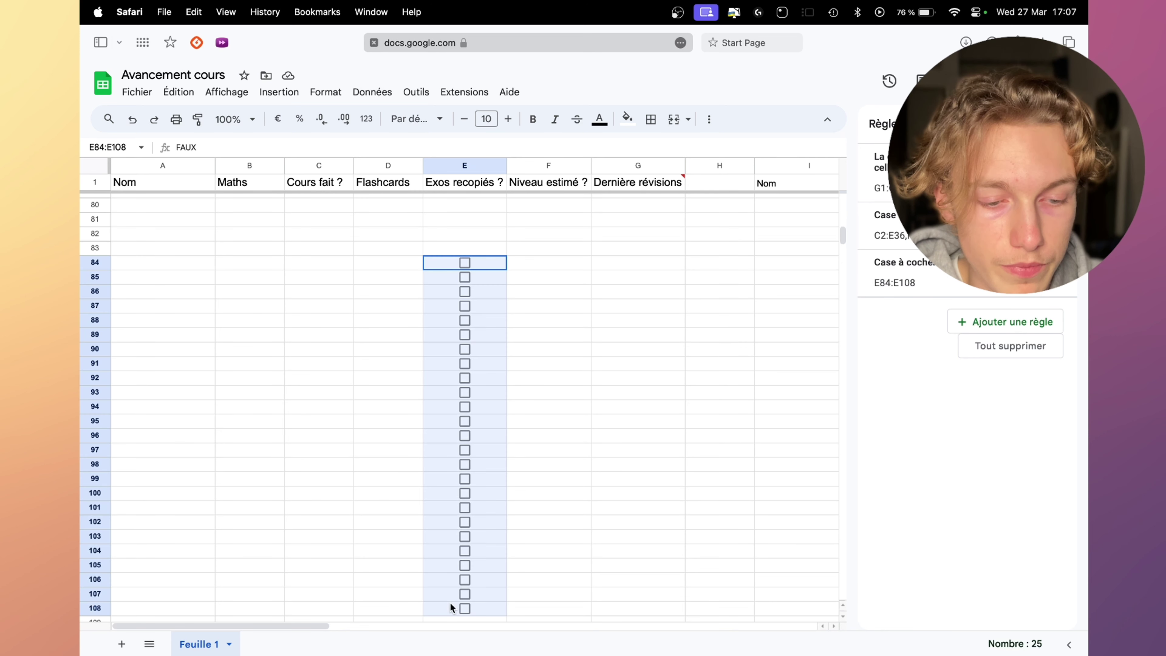
right_click(474, 437)
mouse_move(537, 637)
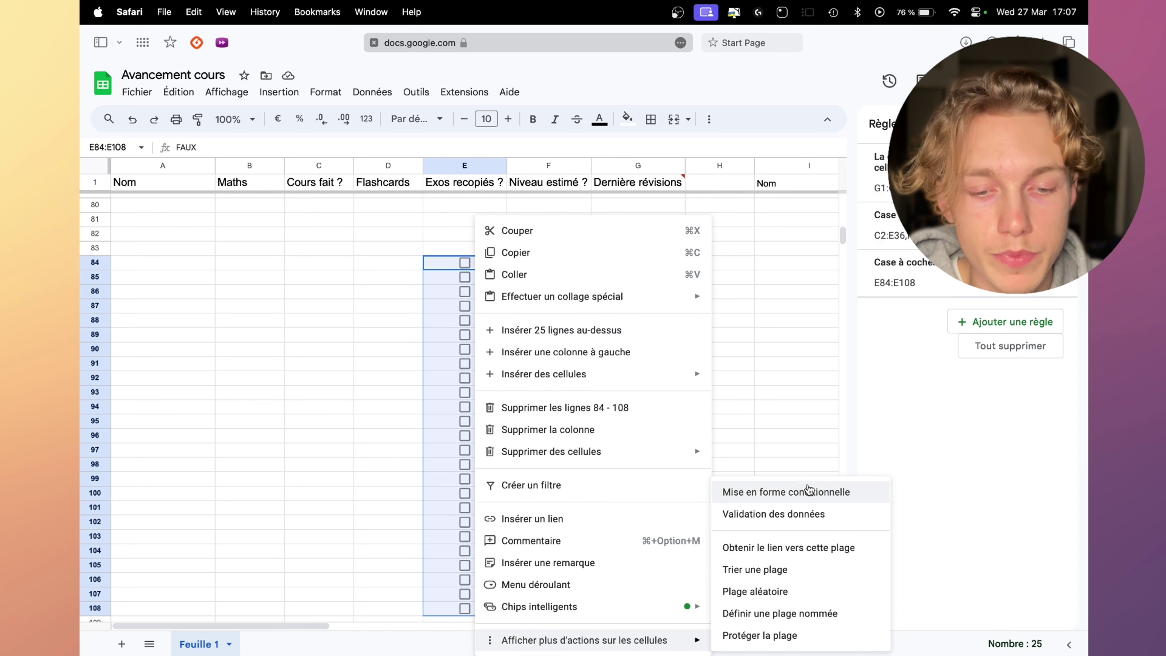
left_click(809, 491)
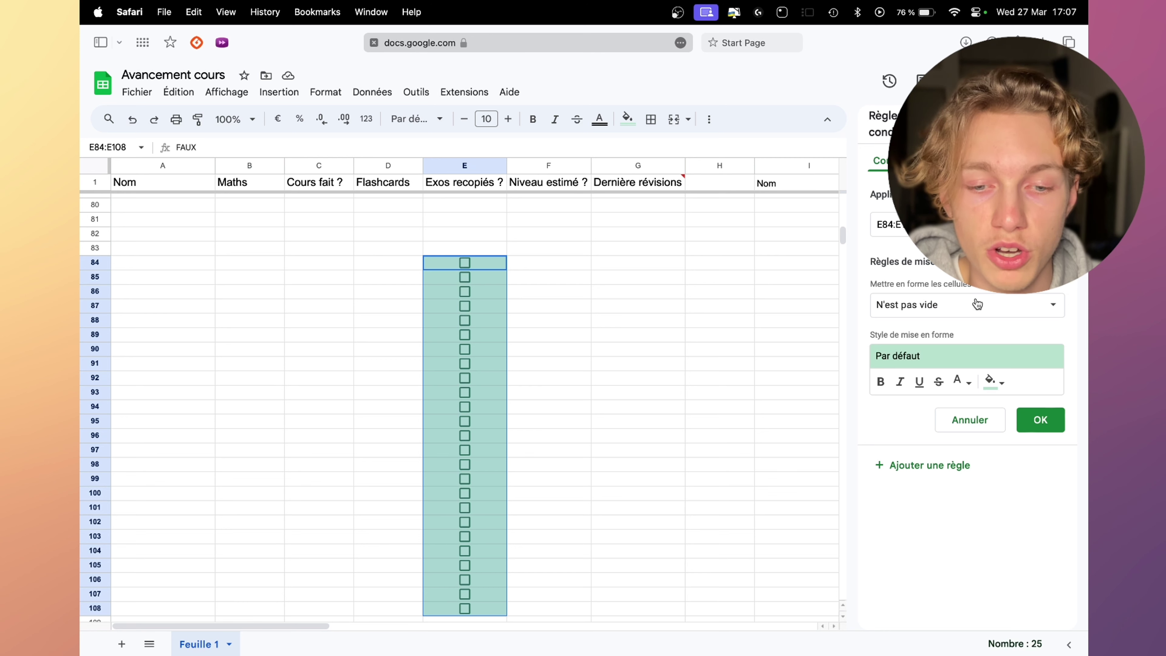
- Set the rule's condition to Le texte est exactement with the value TRUE and apply it with the default green style
left_click(997, 311)
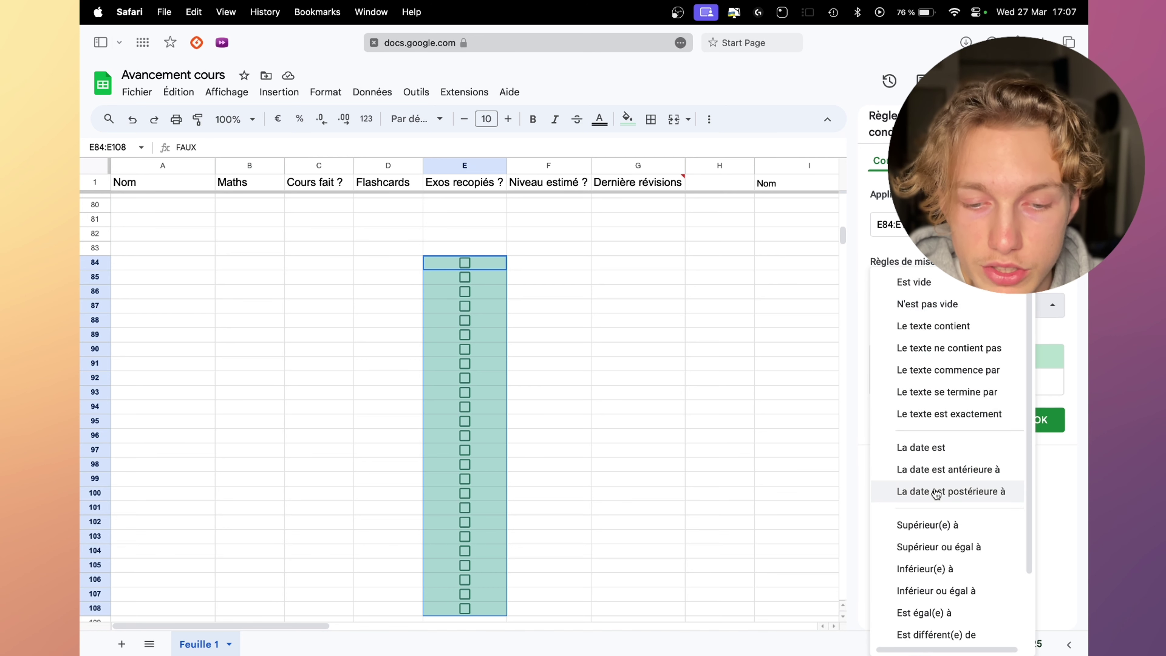
scroll(937, 494, "down", 1)
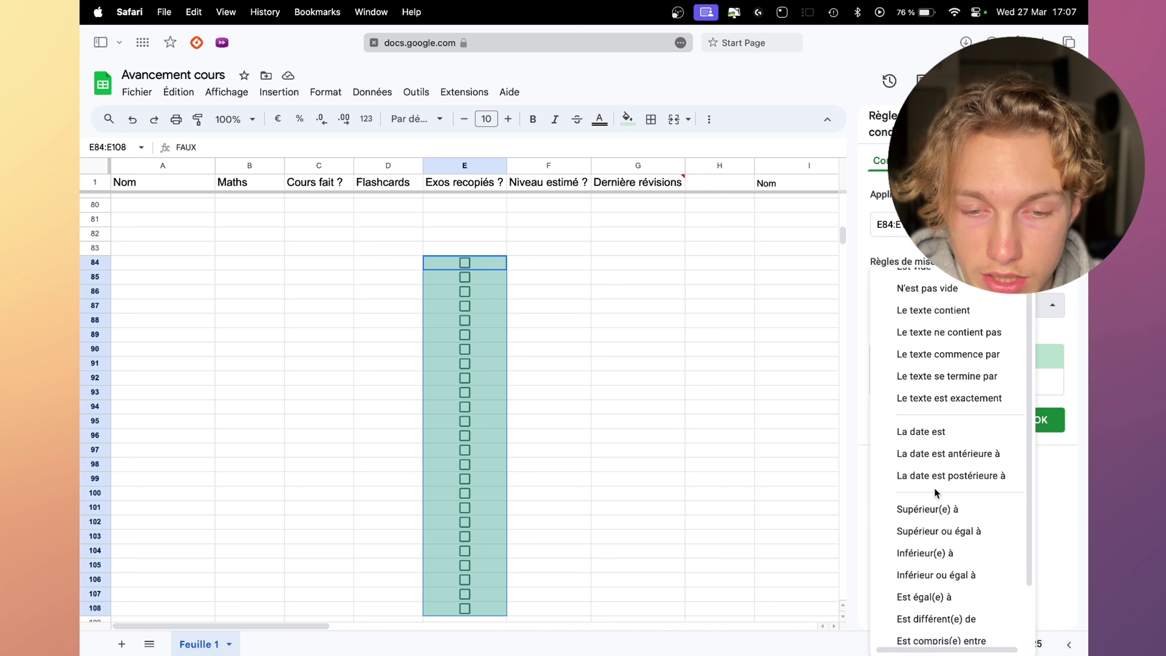
scroll(969, 339, "up", 1)
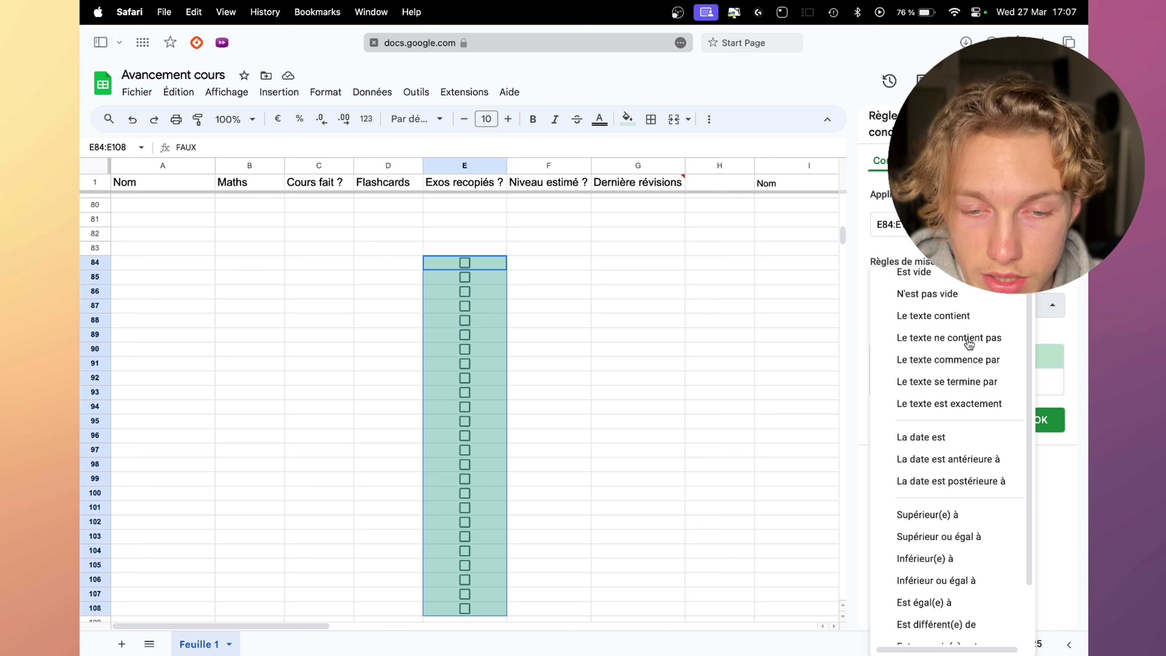
left_click(959, 405)
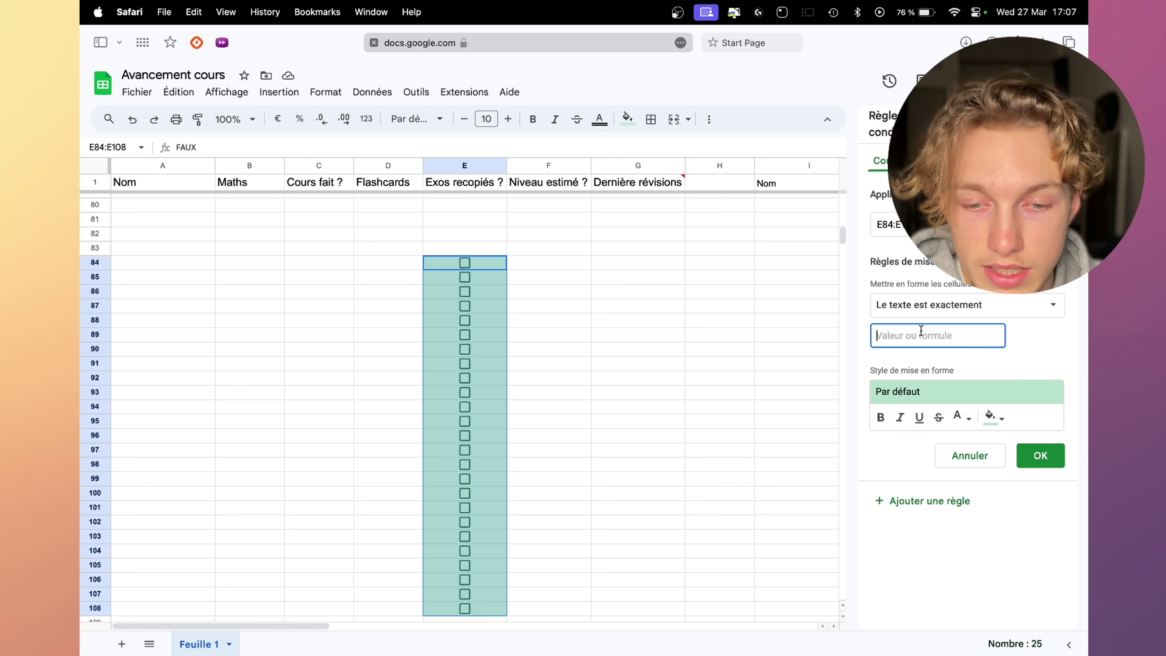
type("TRUZ")
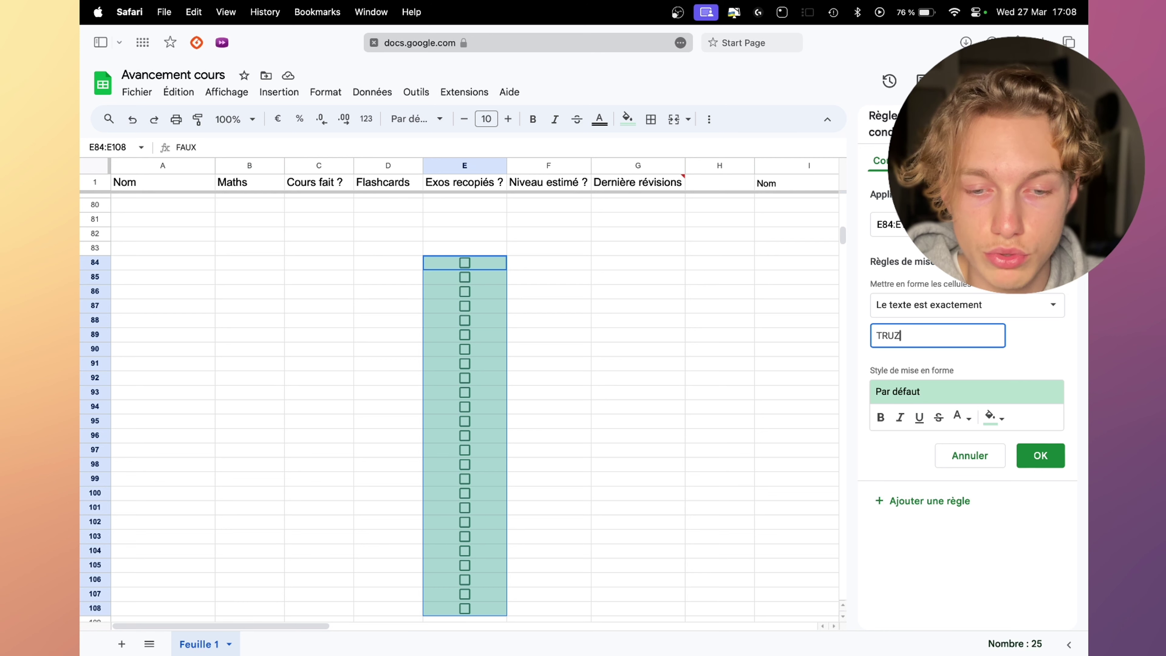
key("BackSpace")
type("E")
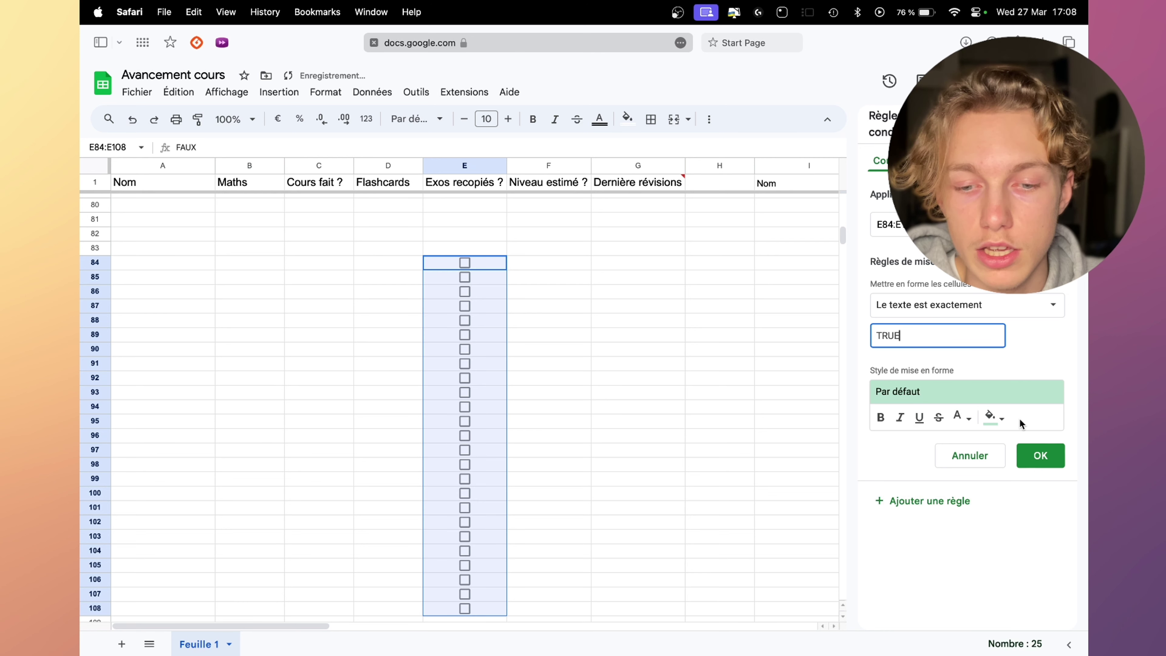
left_click(1051, 455)
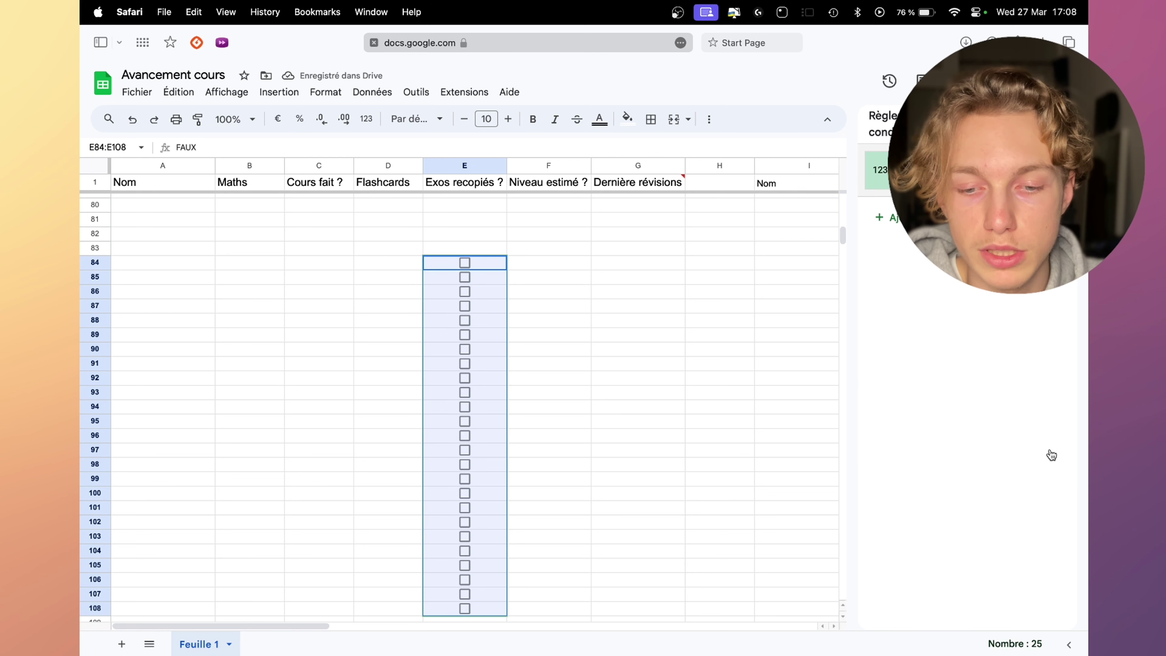
- Tick the checkbox in E86 to test the new formatting rule
left_click(523, 397)
left_click(465, 292)
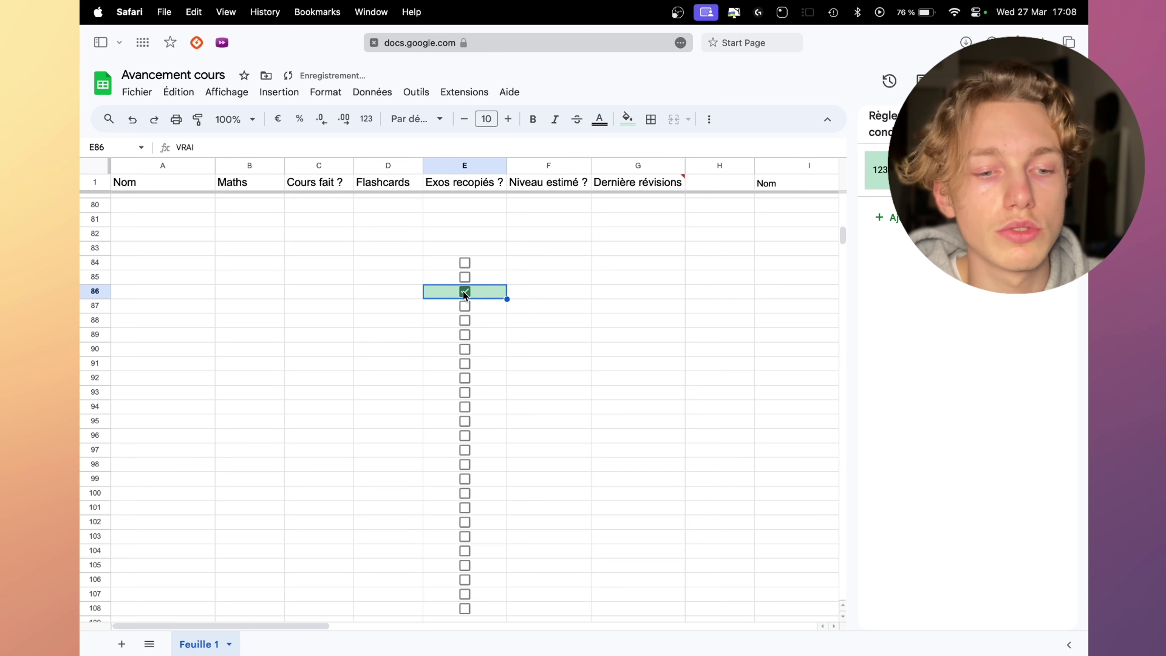
left_click(521, 280)
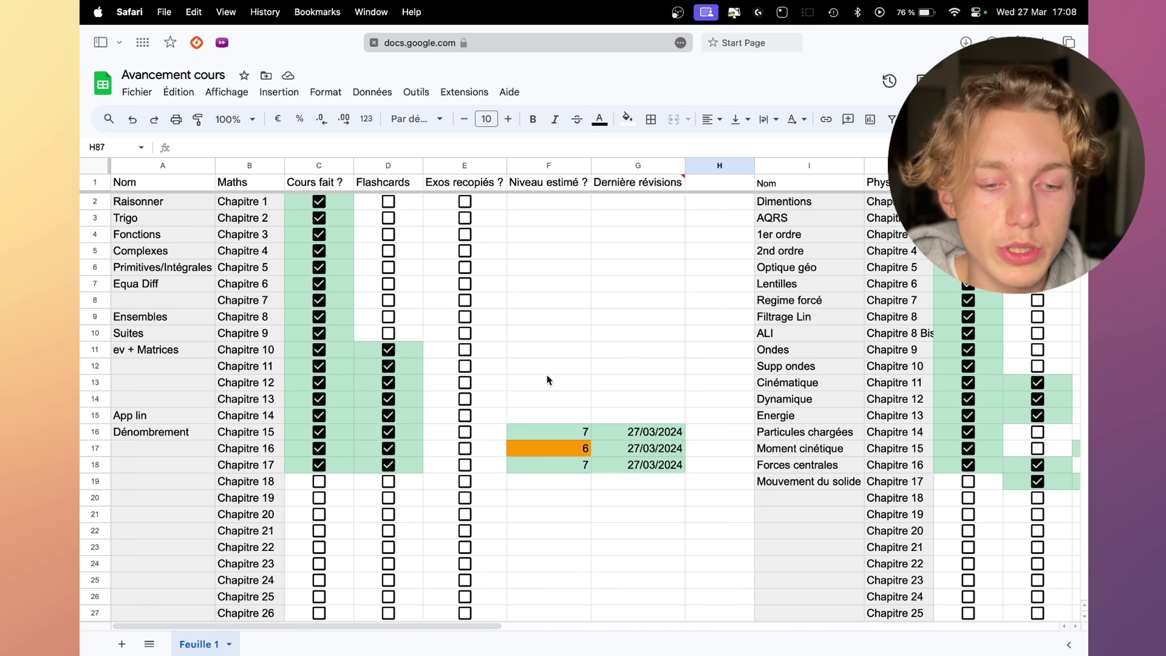
- Try the level 3 in cell F10 of the Niveau estimé column, clear it, and inspect cells F15 to F17
left_click(546, 379)
left_click(551, 399)
left_click(552, 328)
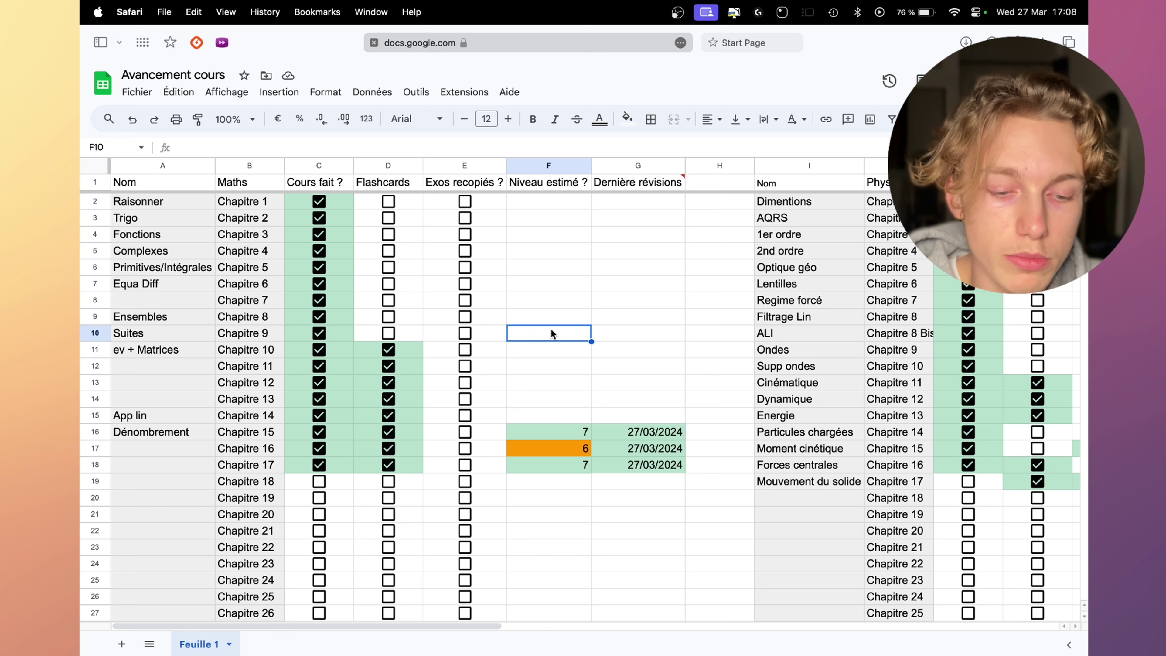
type("3")
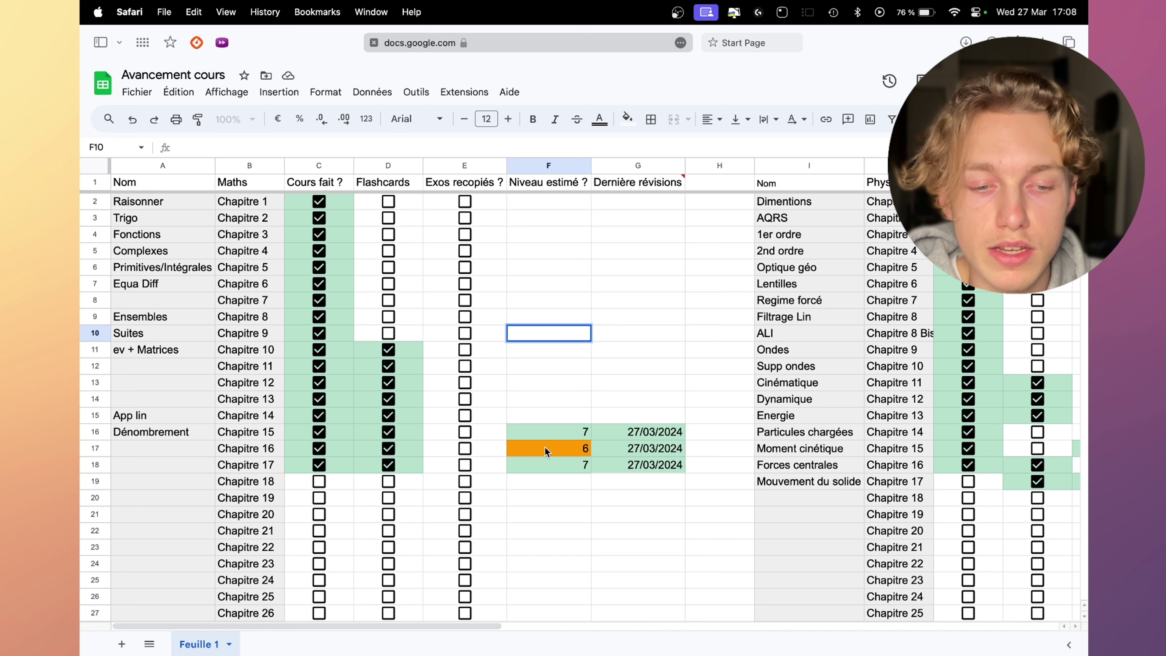
left_click(557, 420)
left_click(552, 437)
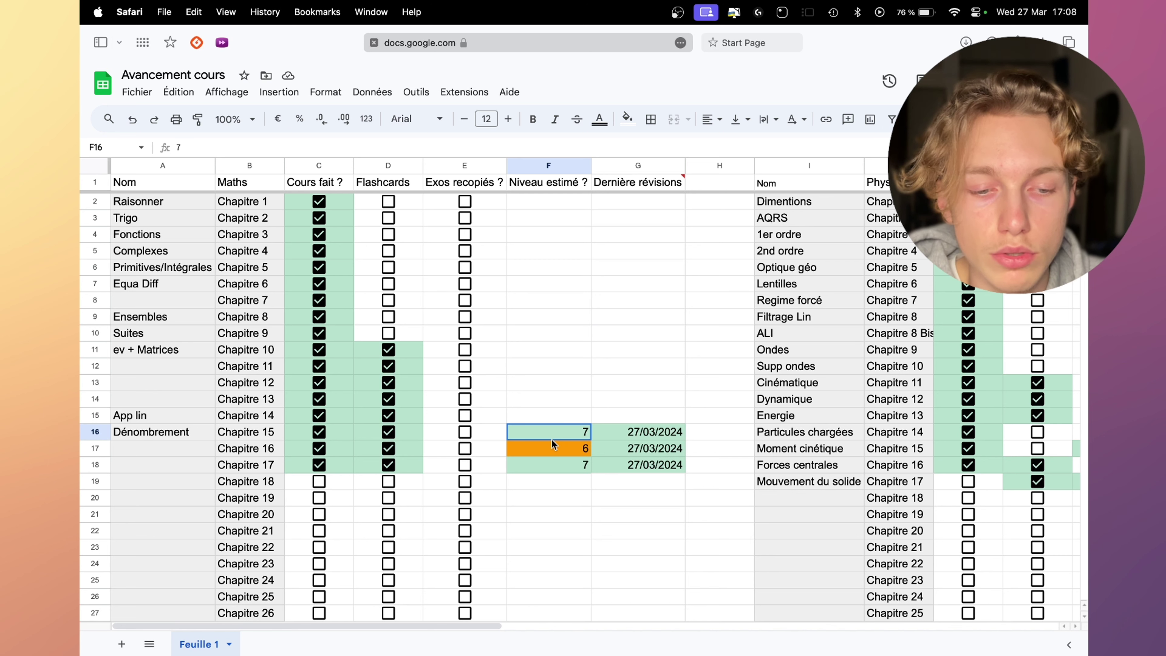
left_click(553, 442)
left_click(556, 421)
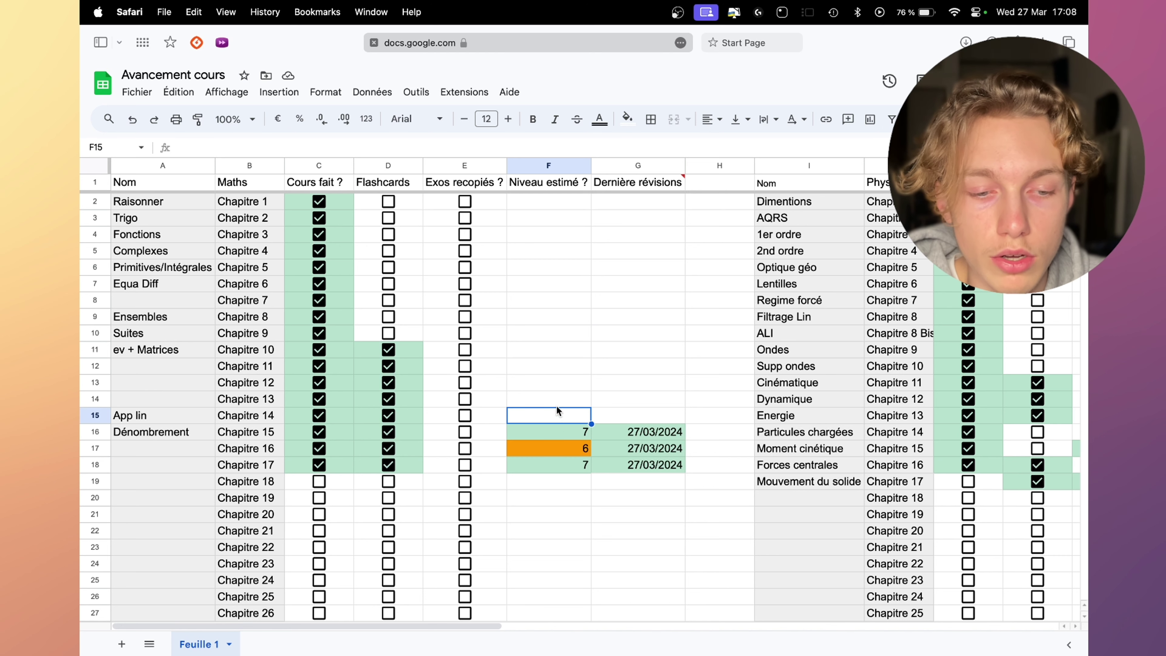
- Open the conditional formatting rules from cell F12 and review the red rule with the condition Inférieur(e) à 4
right_click(556, 365)
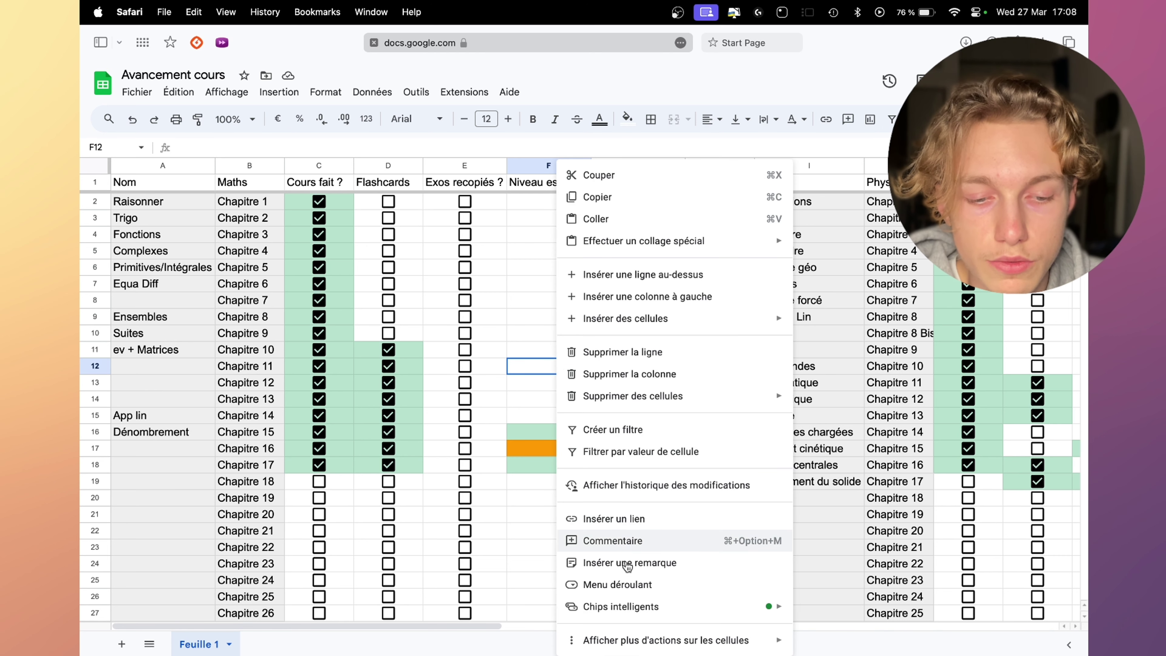
mouse_move(662, 642)
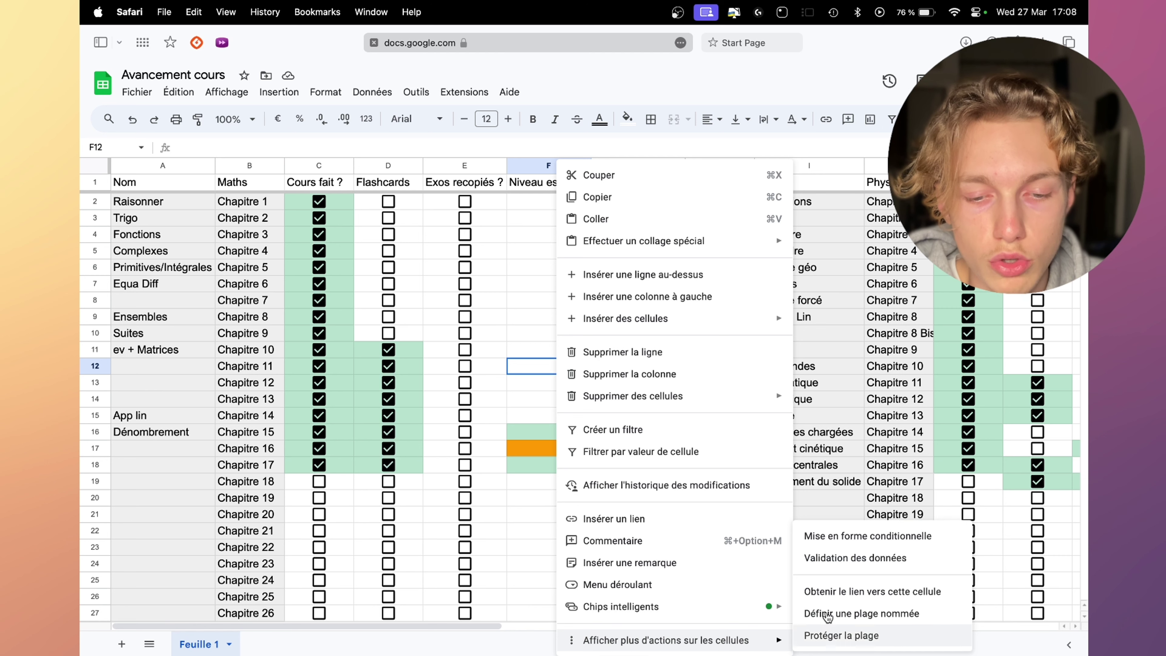
left_click(860, 537)
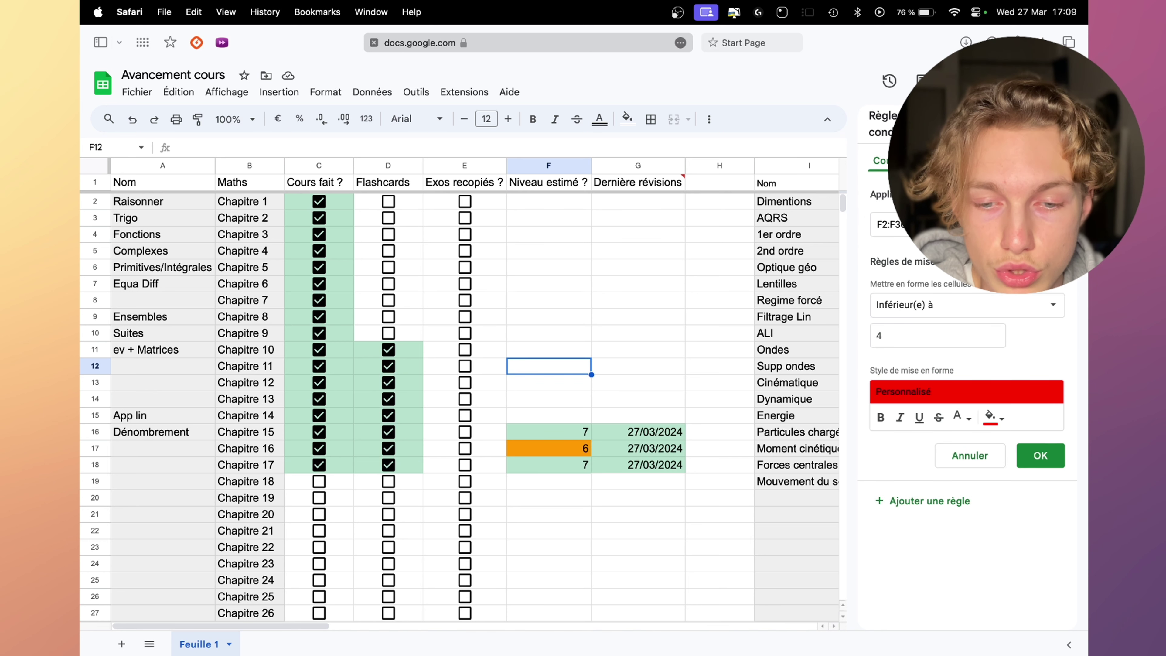
left_click(977, 305)
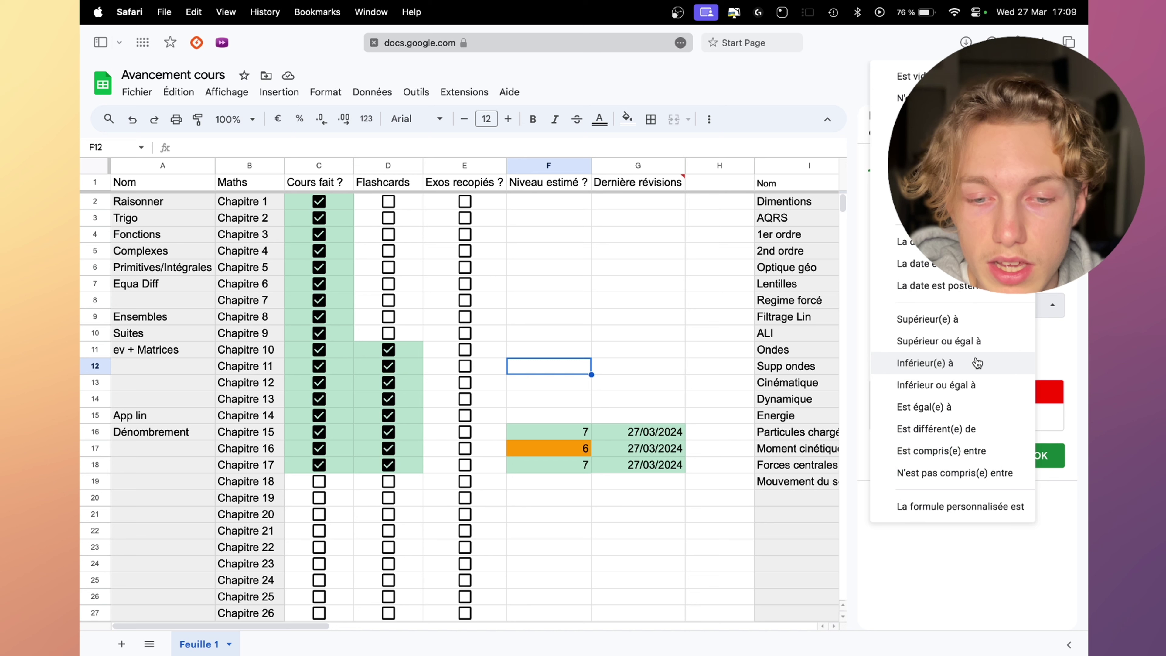
left_click(977, 363)
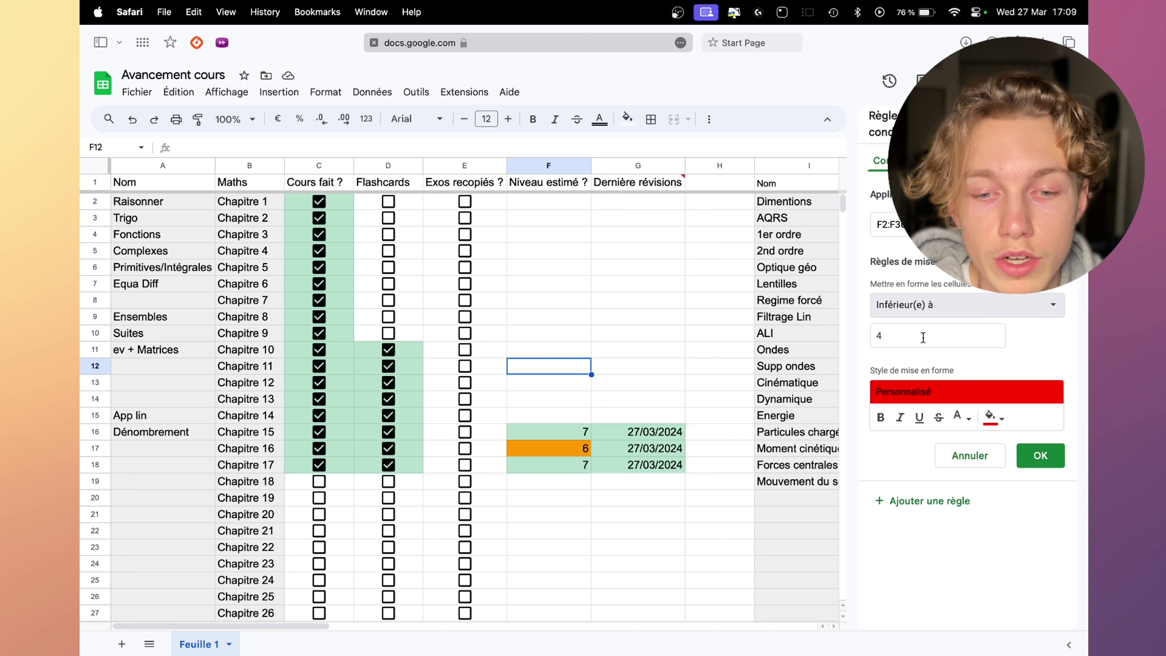
left_click(923, 338)
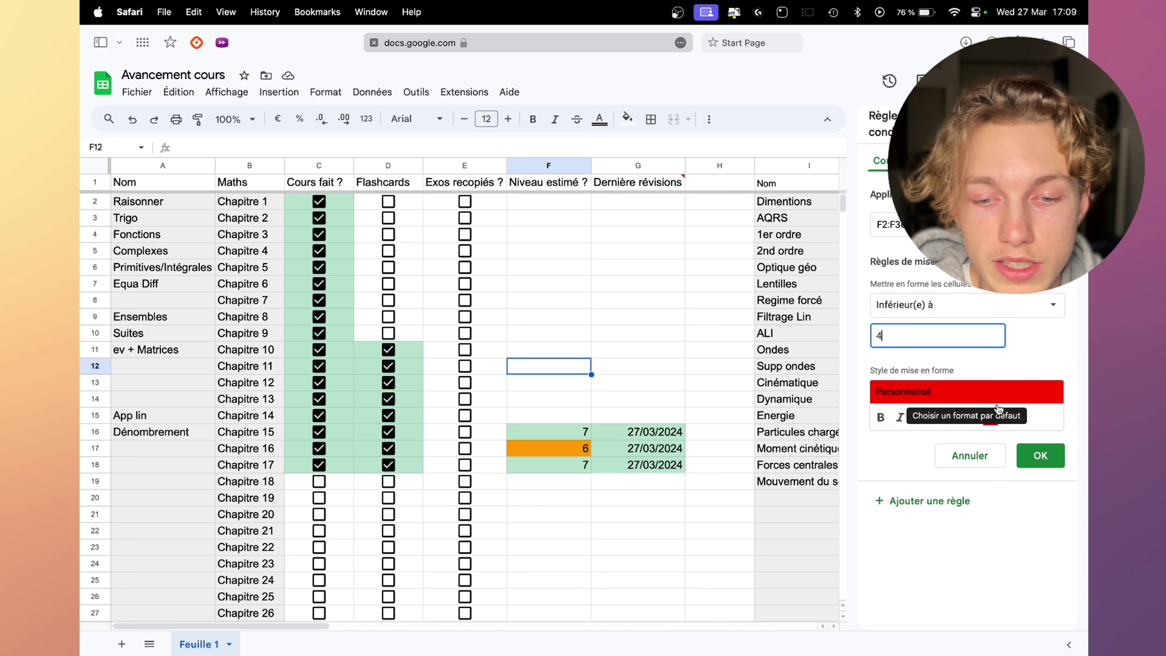
key("Return")
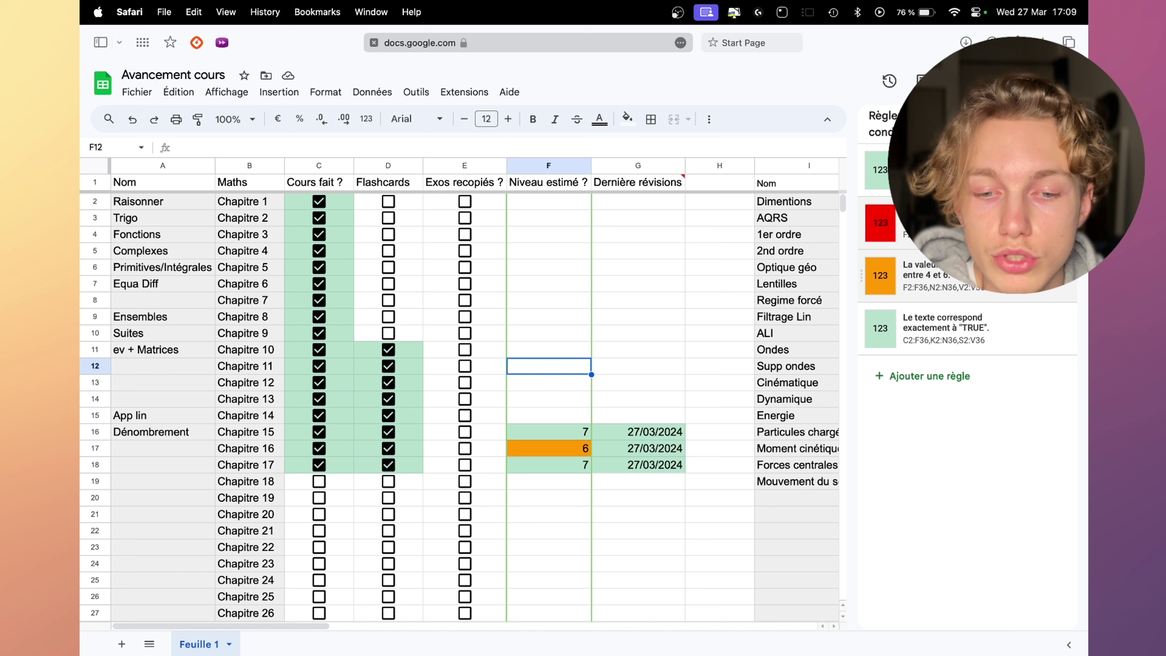
- Move the orange rule above the red one and review its condition Est compris(e) entre 4 and 6
left_click_drag(861, 275, 861, 224)
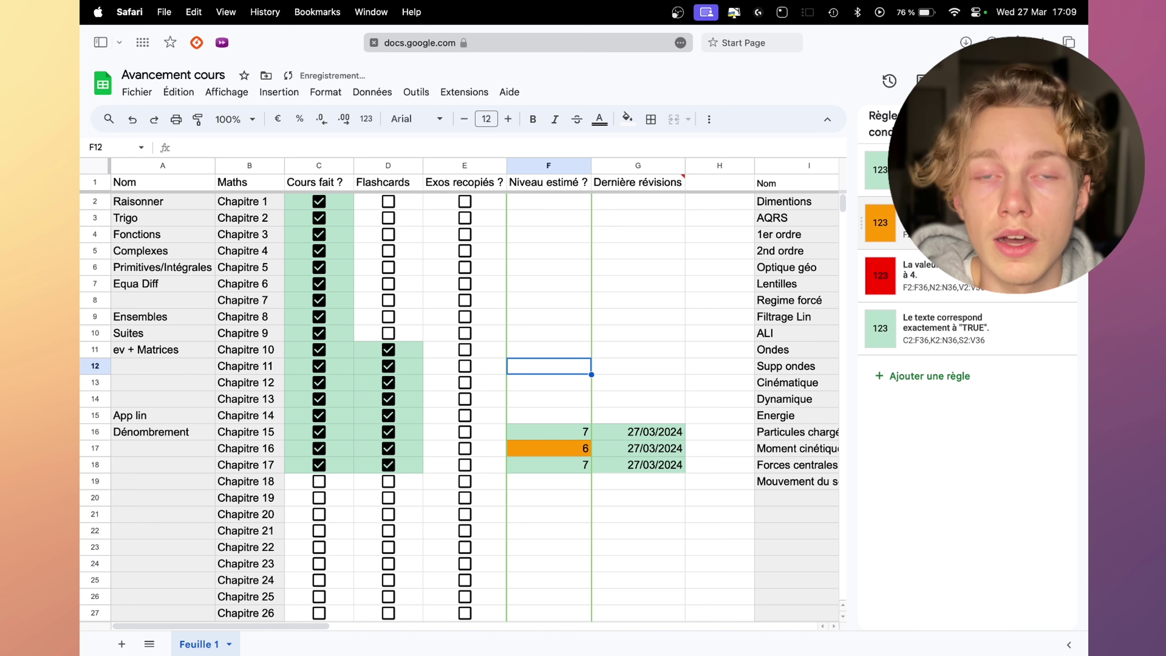
left_click(913, 225)
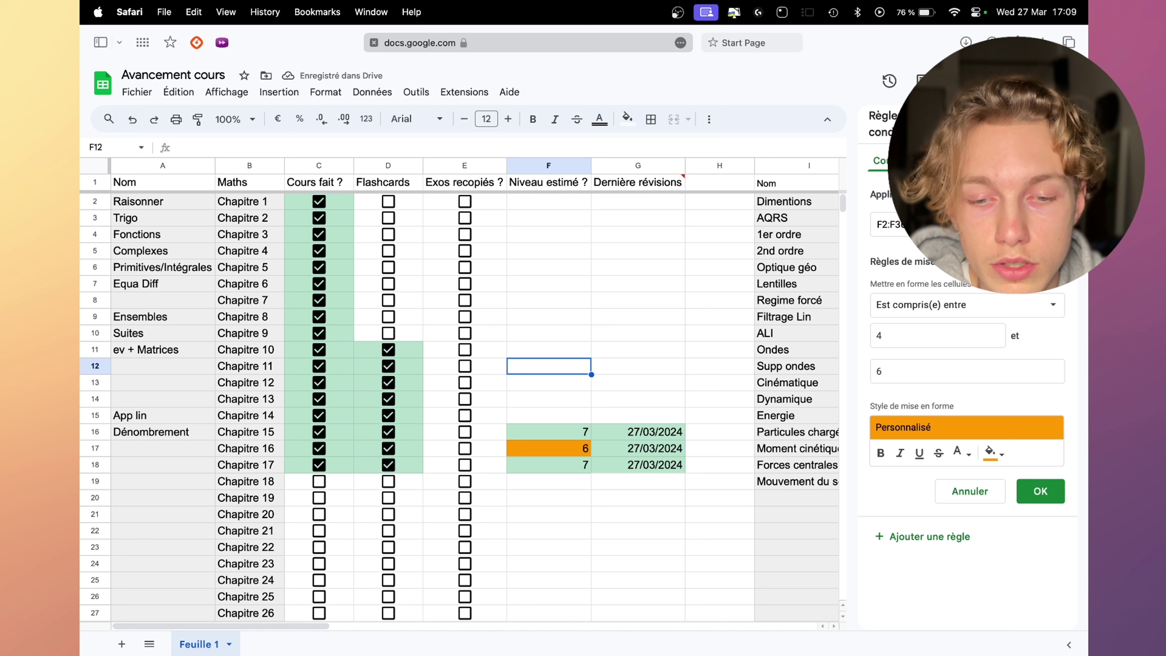
left_click(925, 305)
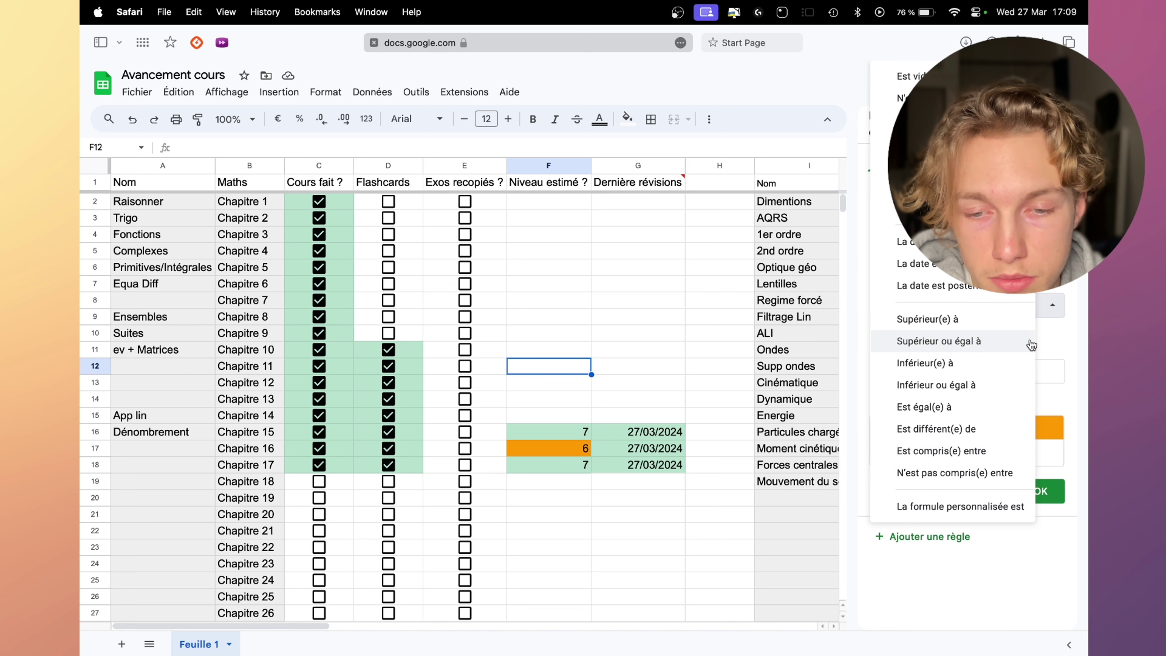
left_click(1054, 325)
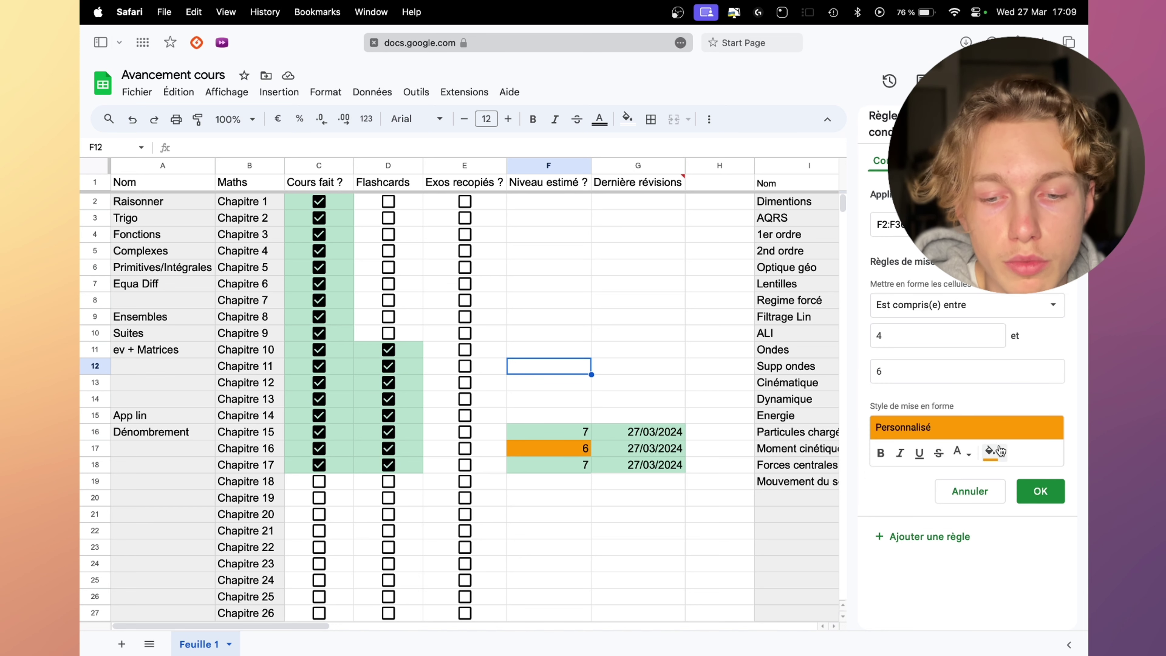
left_click(1047, 489)
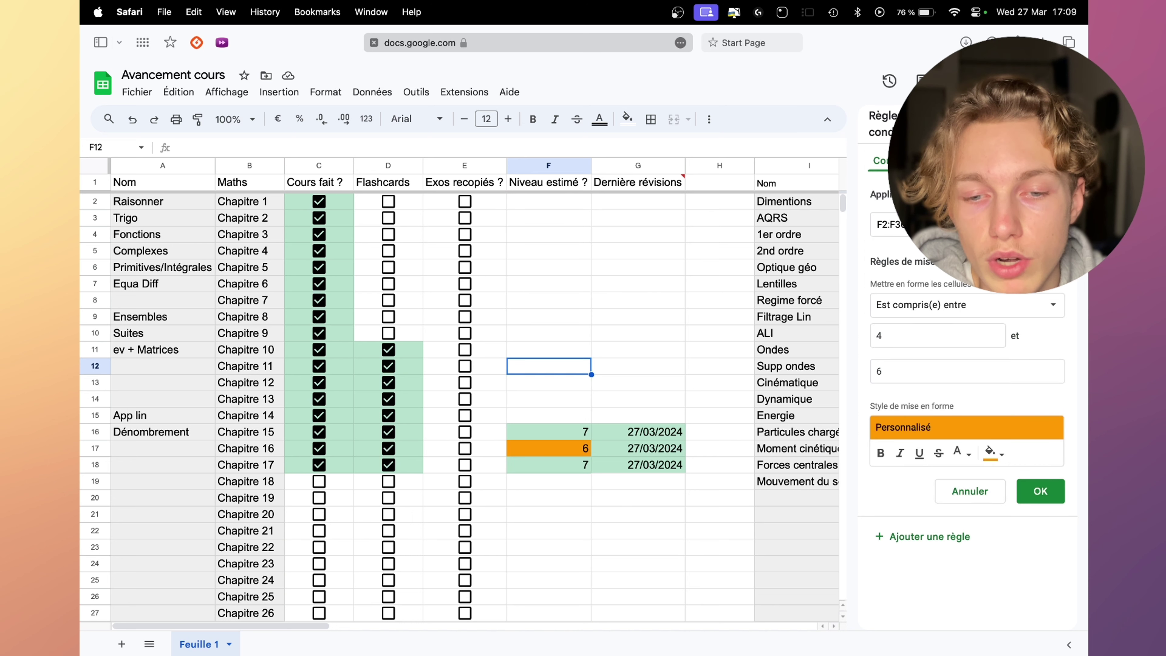
left_click(1048, 495)
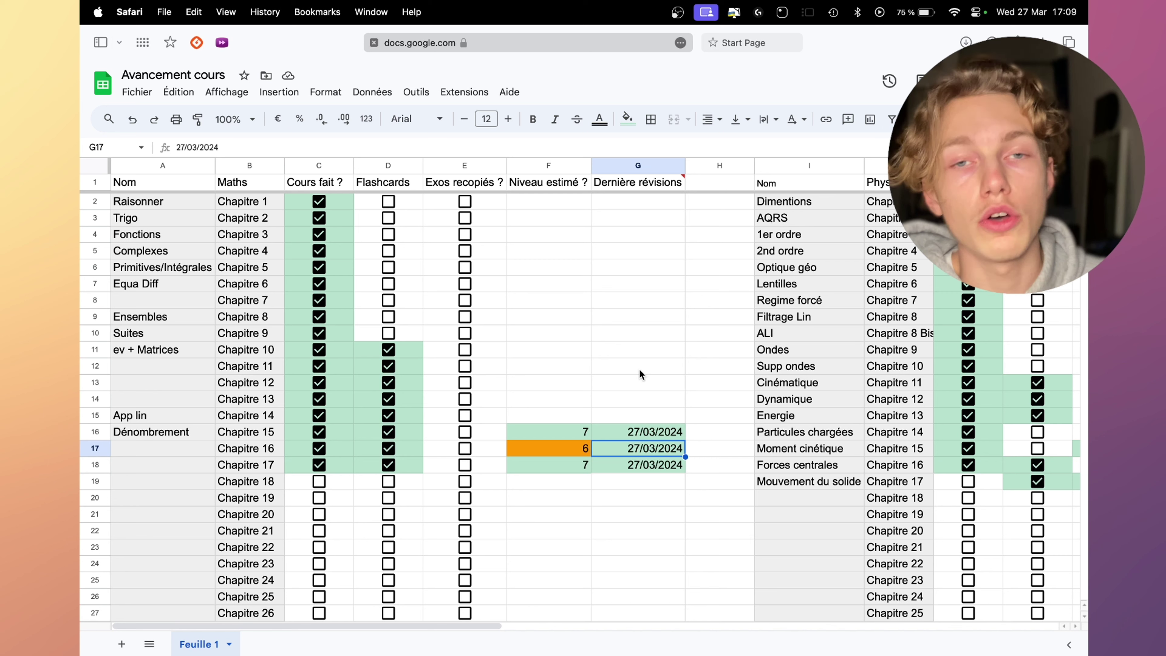
- Open the green conditional formatting rule for the Dernière révisions column from cell G12
left_click(639, 370)
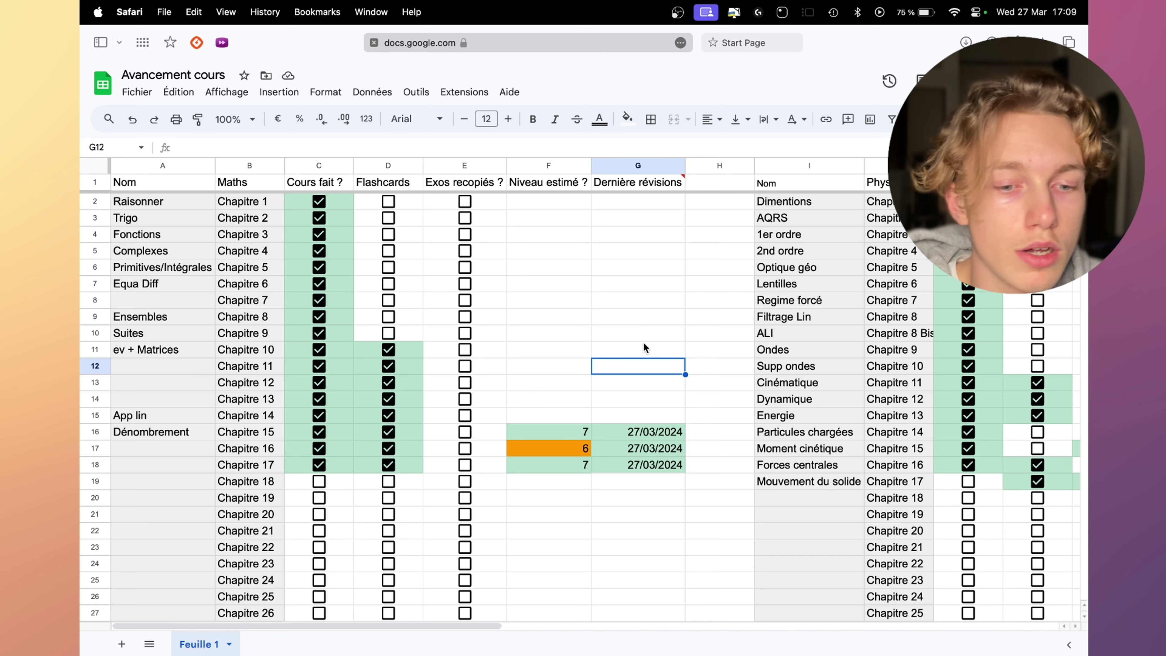
right_click(636, 372)
mouse_move(838, 633)
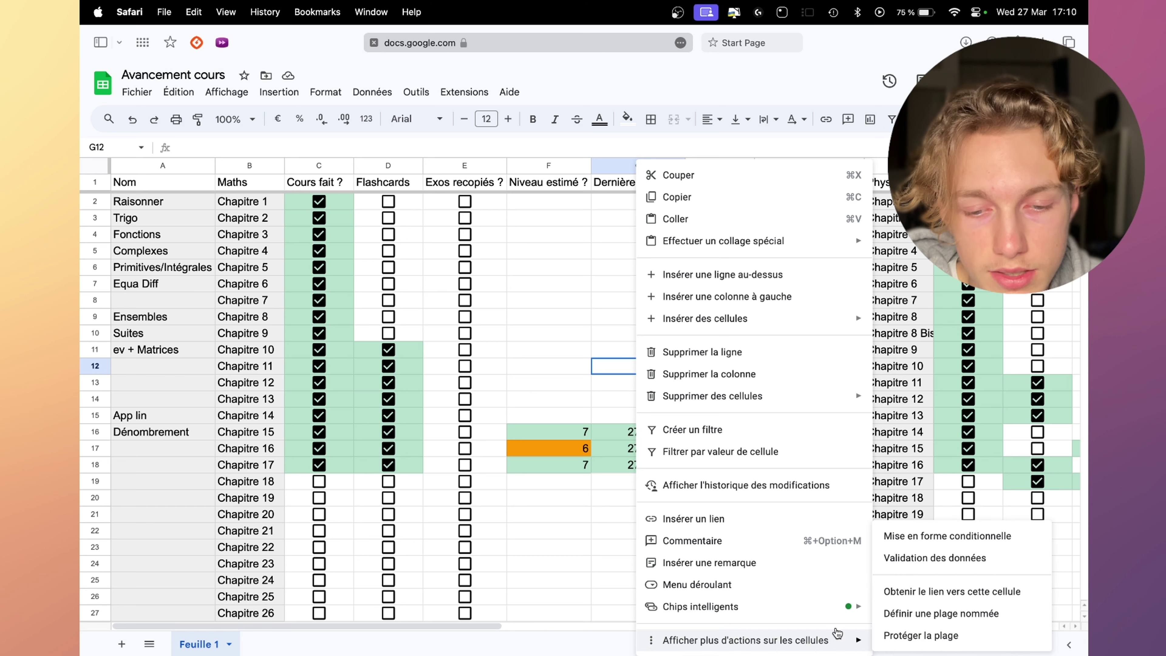
left_click(952, 538)
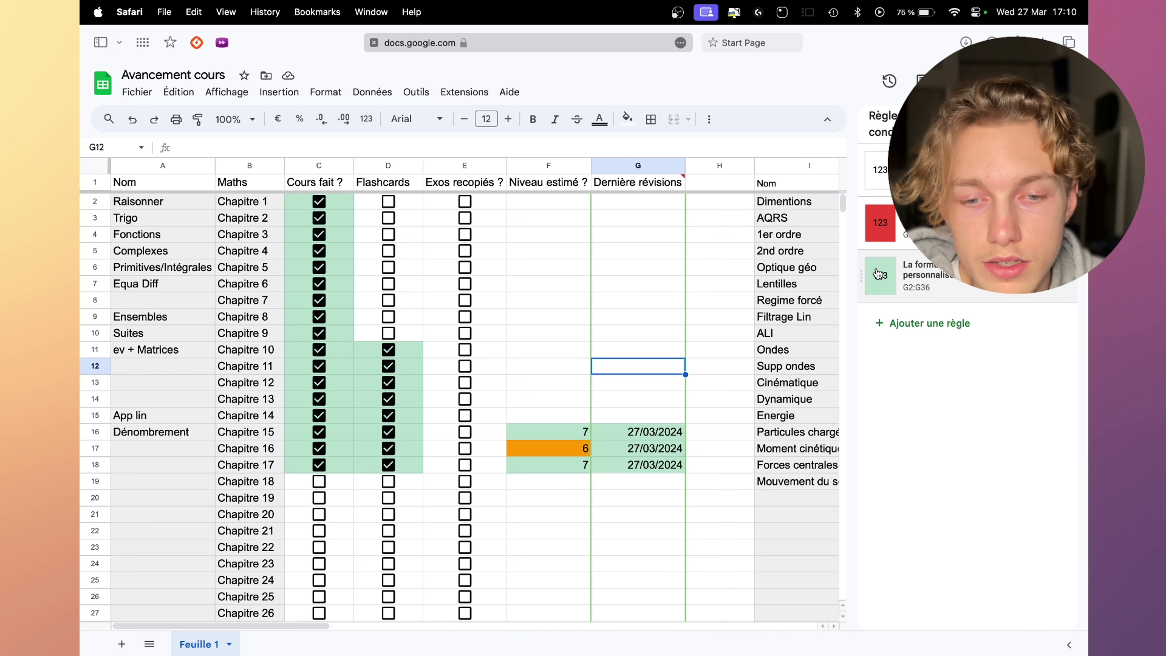
left_click(930, 275)
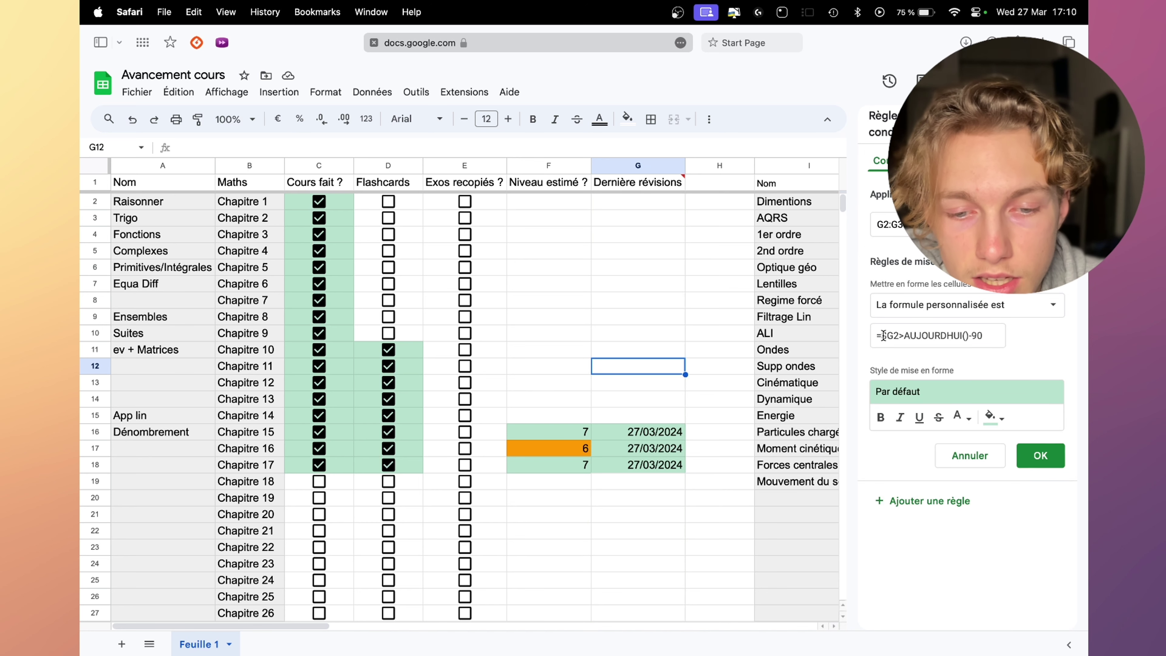
- Examine the green rule's condition type and its custom formula =$G2>AUJOURDHUI()-90, and leave the rule without changing it
left_click_drag(883, 335, 987, 335)
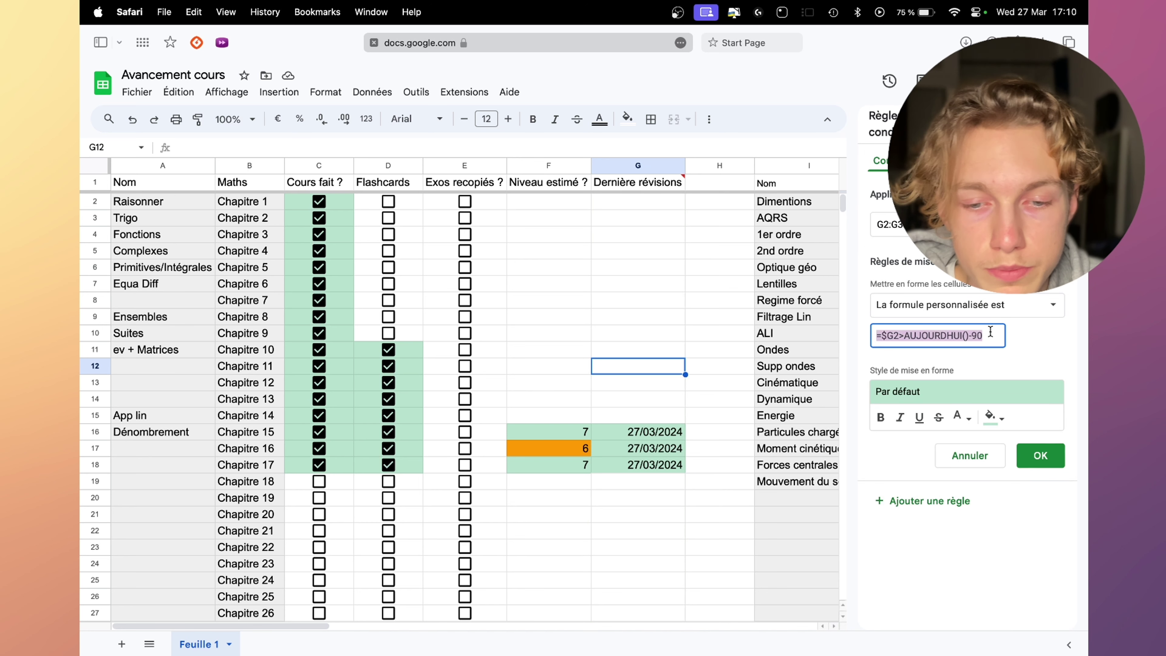
left_click(988, 314)
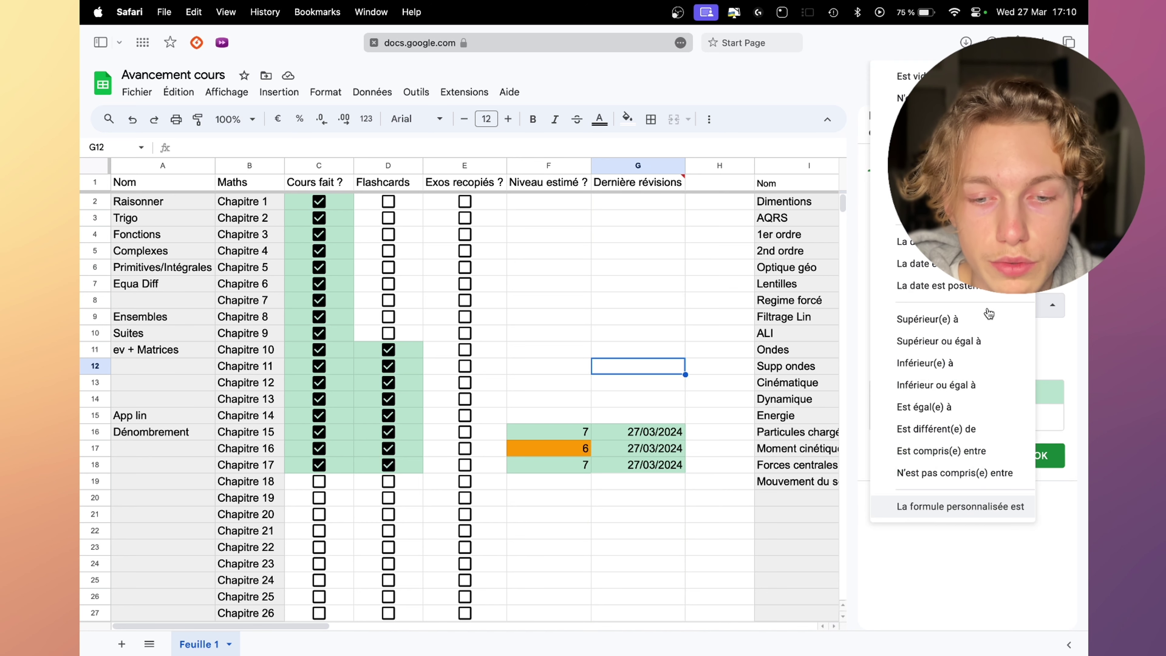
left_click(959, 563)
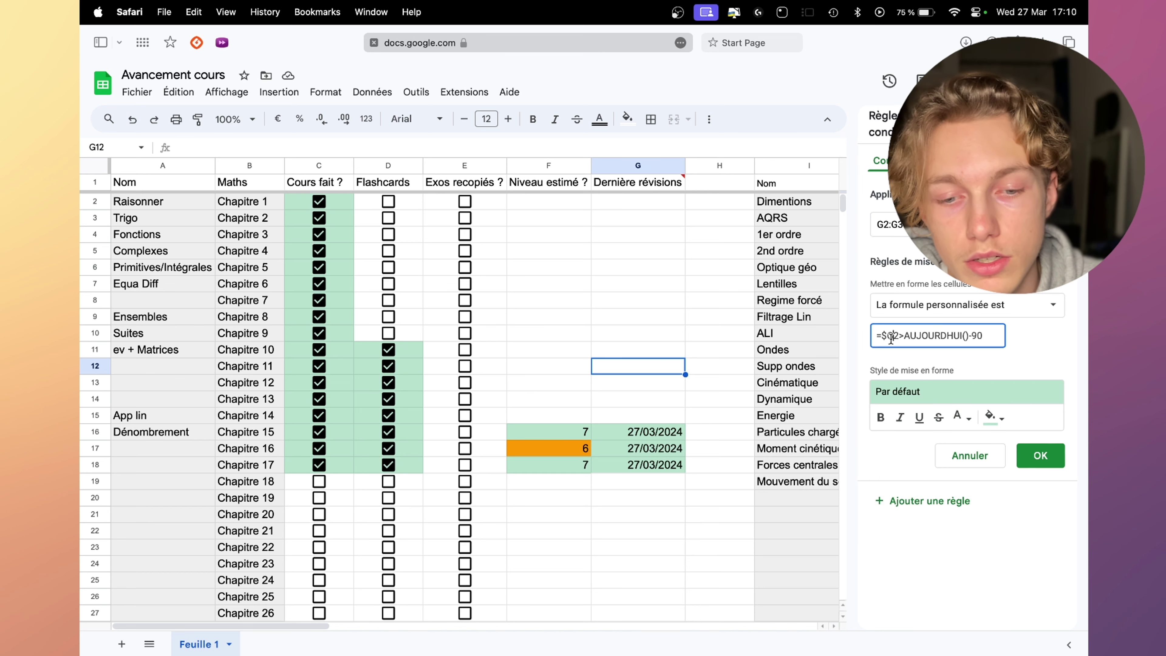
left_click_drag(890, 338, 1003, 339)
left_click(984, 335)
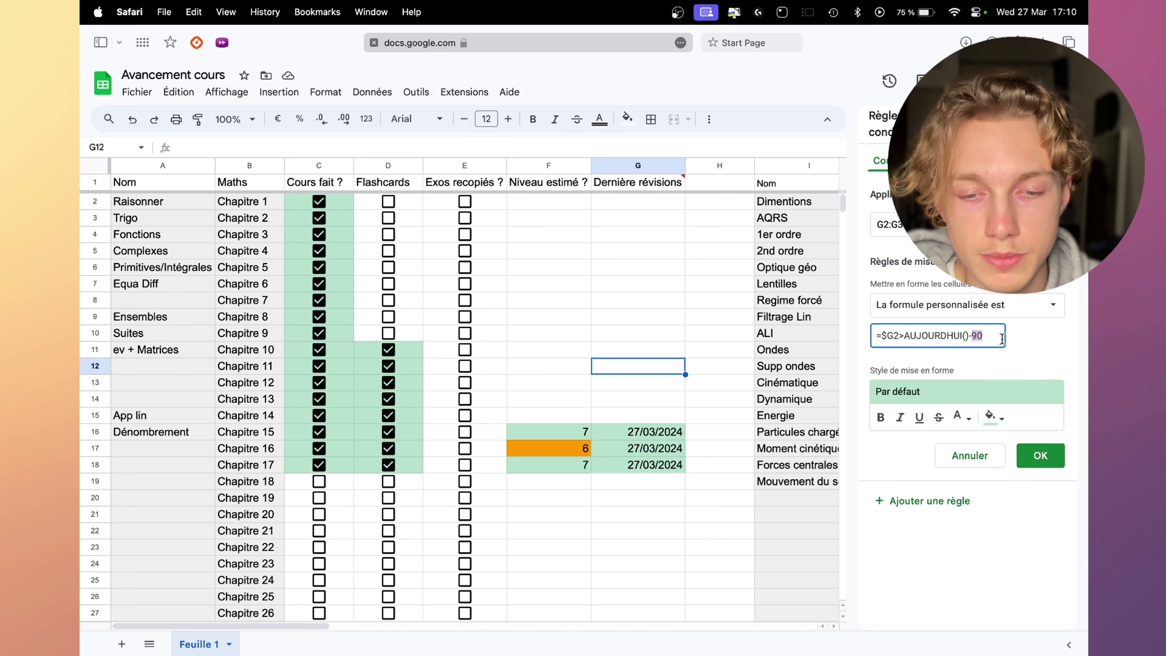
left_click(901, 360)
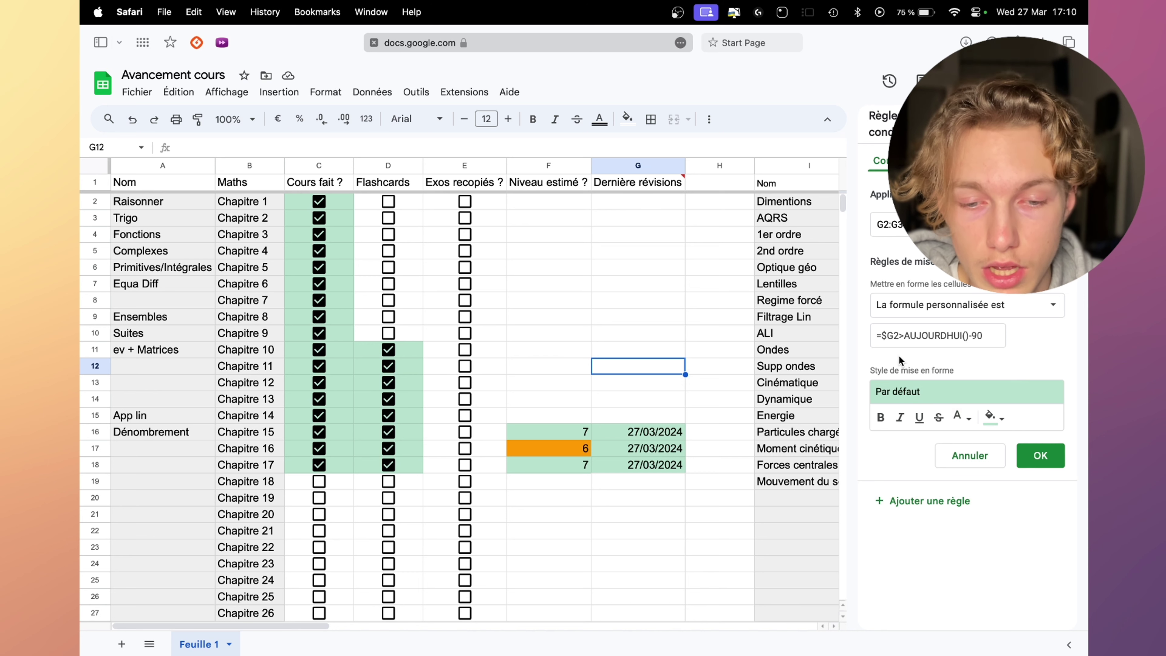
left_click(903, 334)
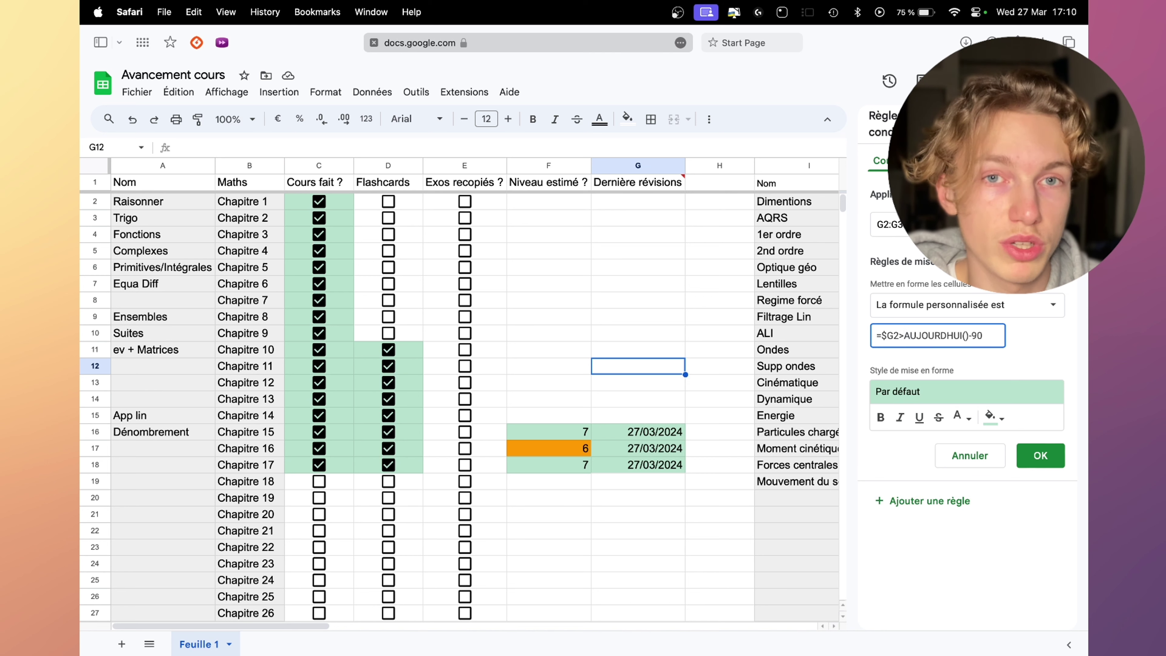
left_click(960, 466)
- Review the red rule's custom formula =$G2<AUJOURDHUI()-90 and leave it without changes
left_click(987, 281)
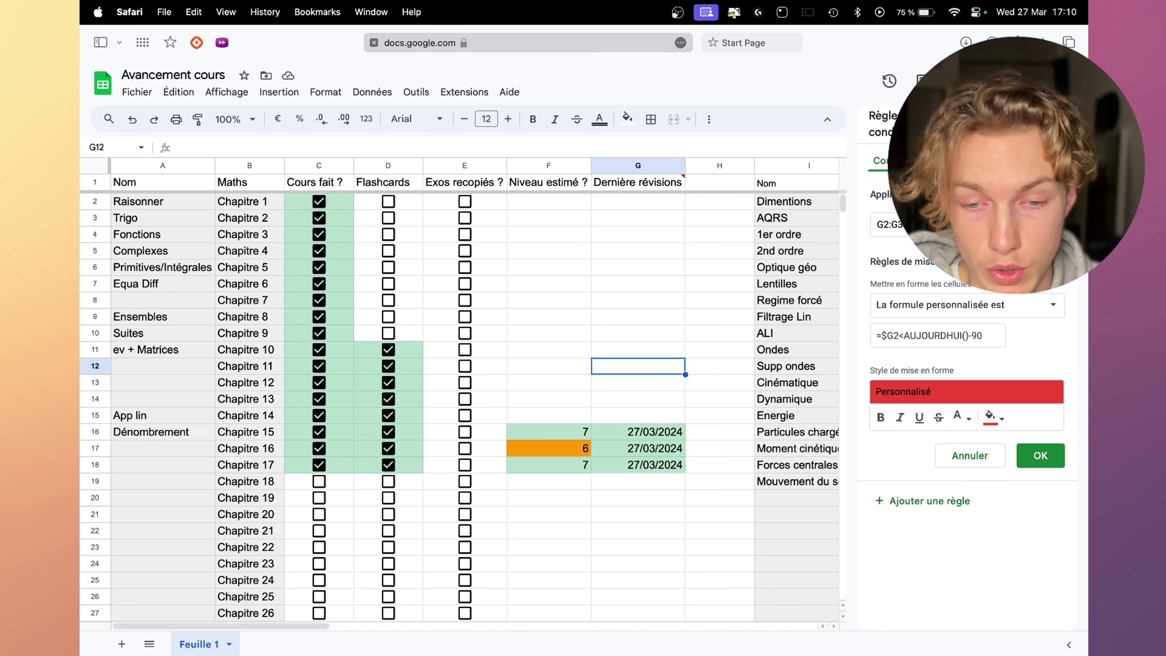
left_click(901, 337)
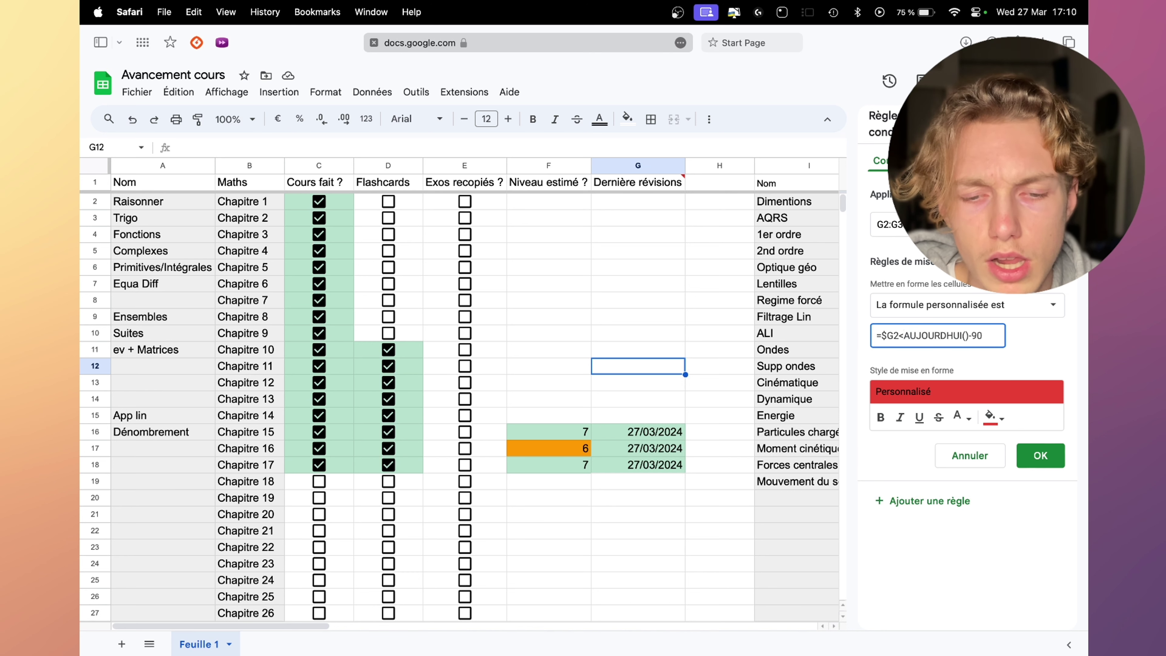
left_click(964, 456)
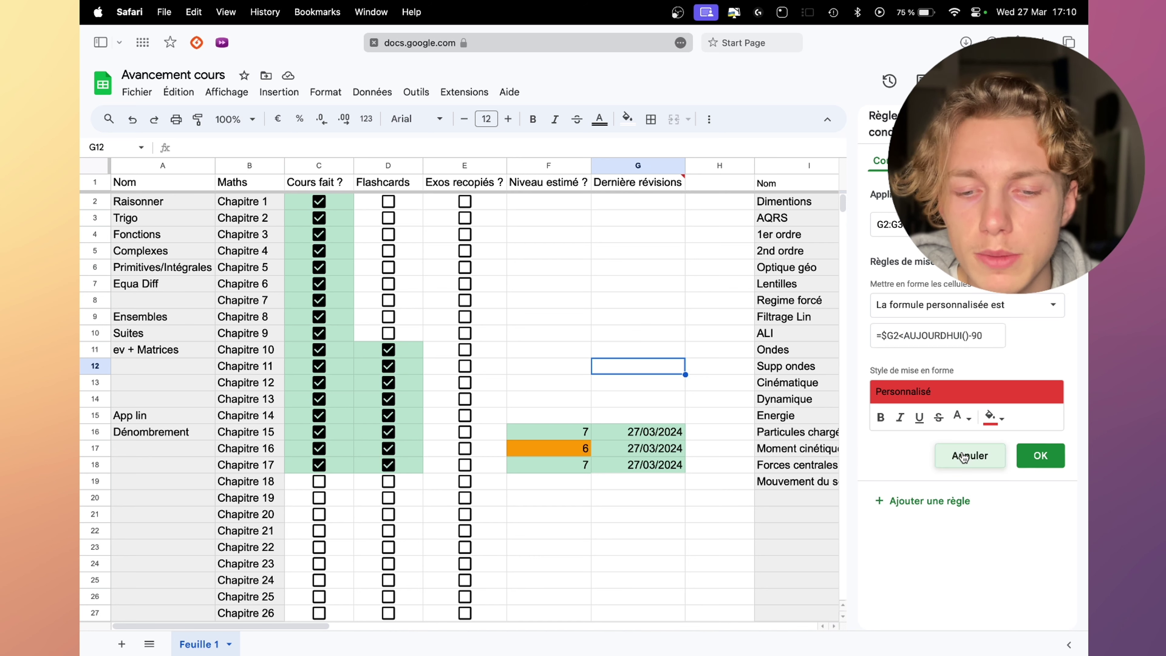
- Try the date 27/03/24 in cell G9 of the Dernière révisions column and clear it
left_click(617, 321)
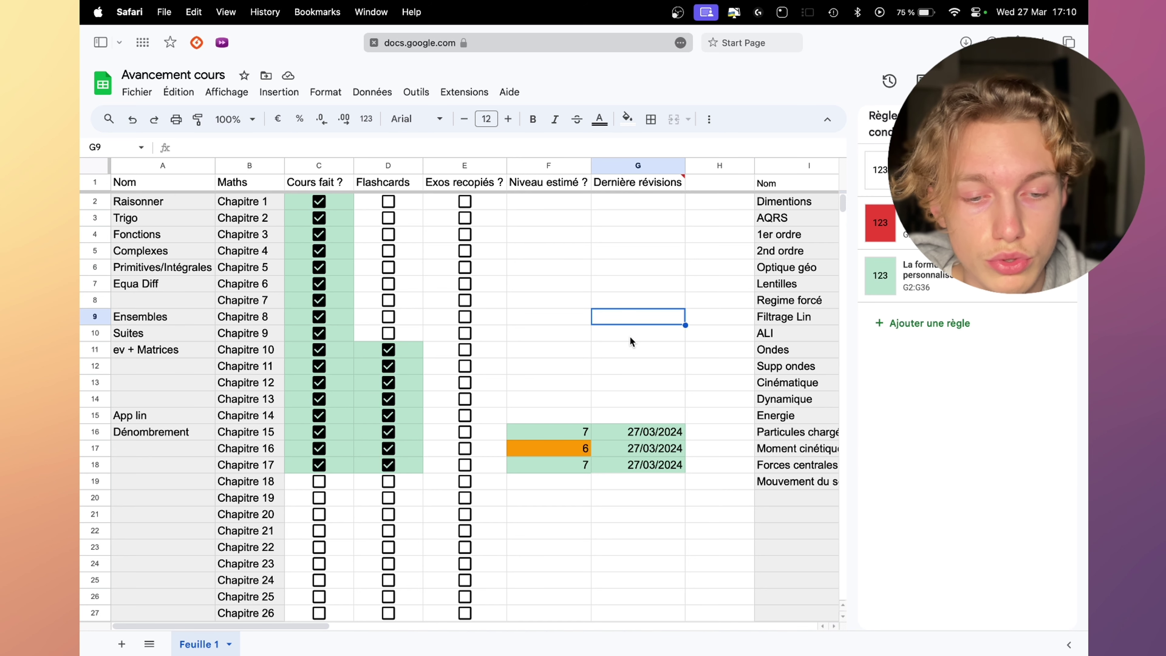
type("2")
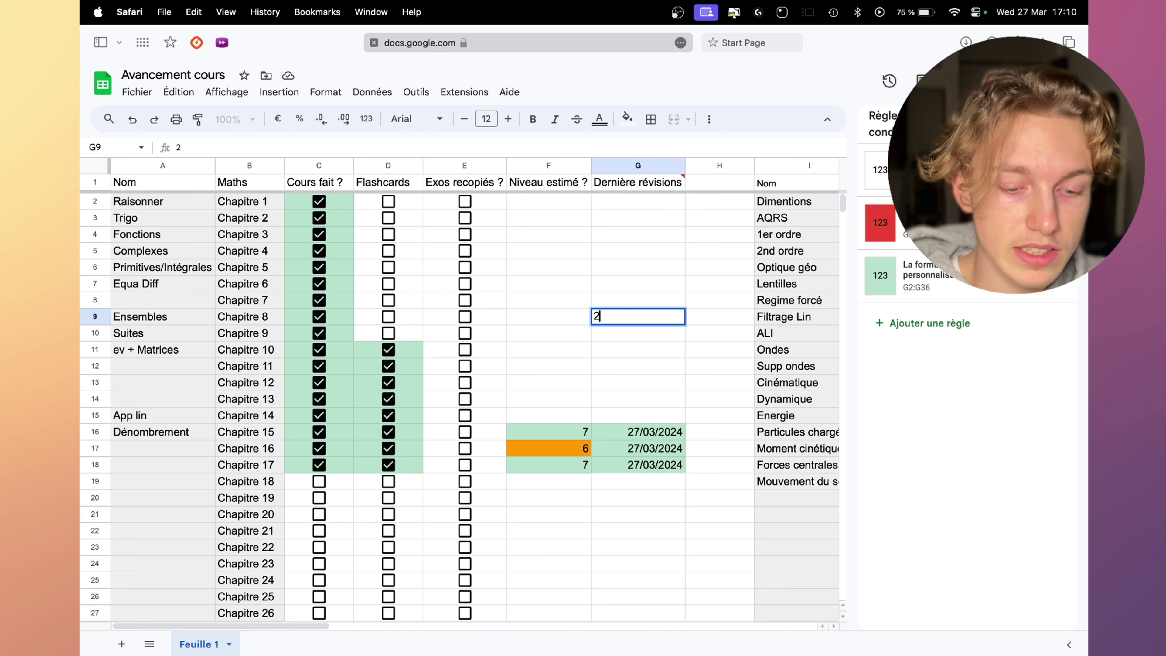
type("7/03/")
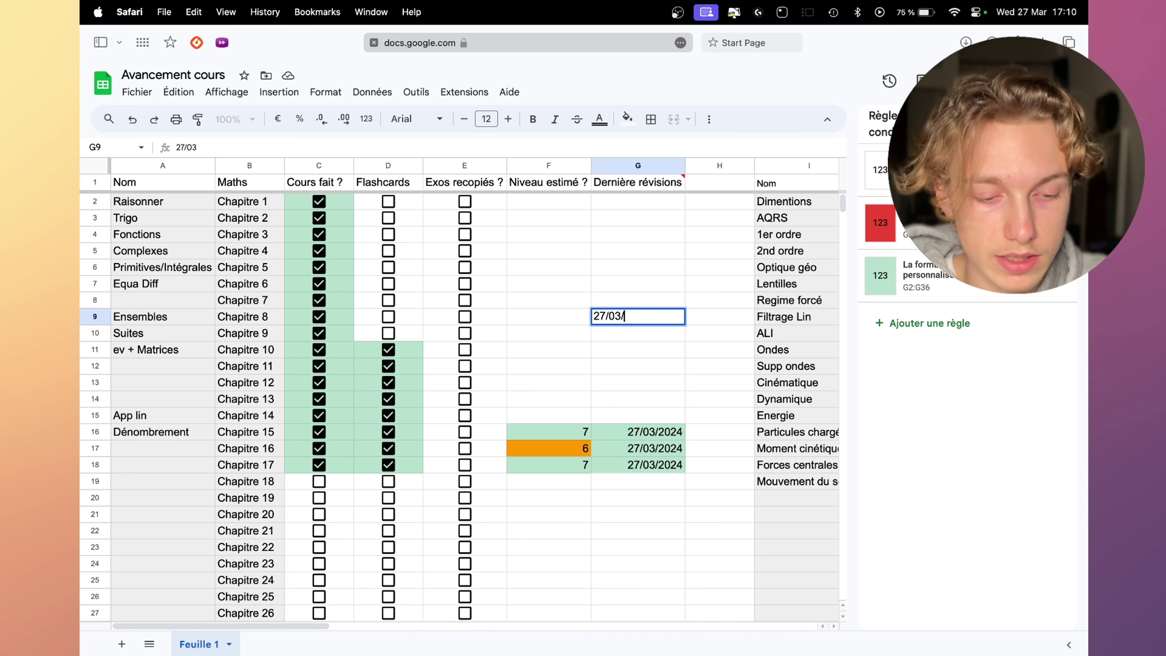
type("24")
key("Return")
left_click(637, 416)
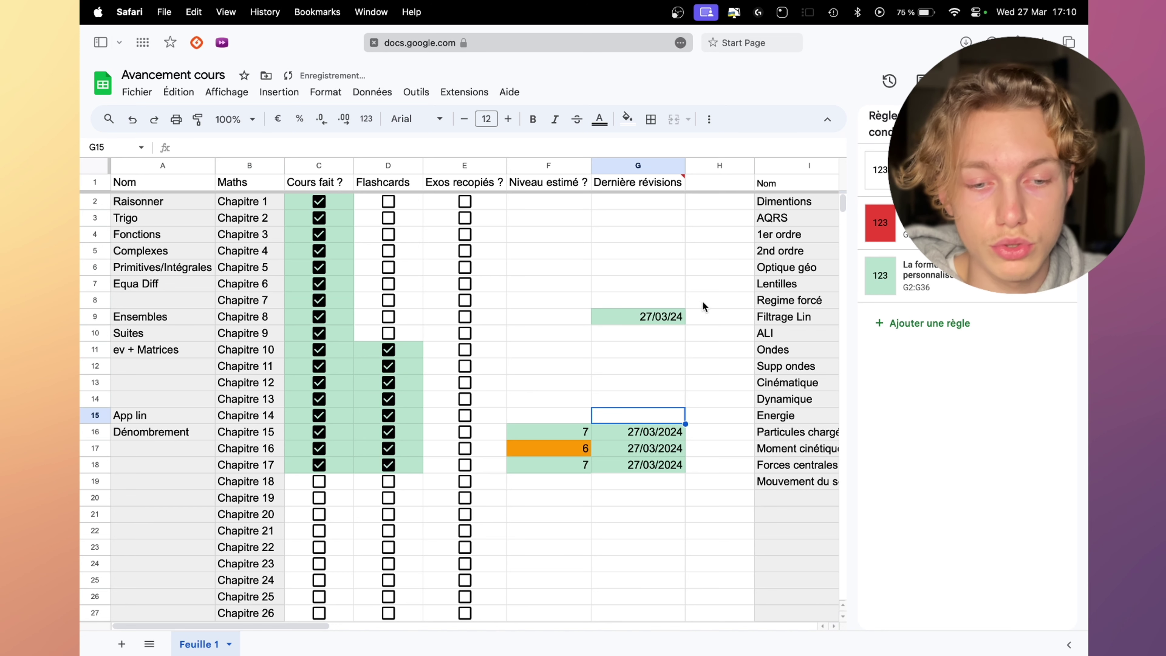
left_click(676, 318)
key("BackSpace")
- Show the date picker in cell G8 and bring up the available actions for cell G6
double_click(663, 304)
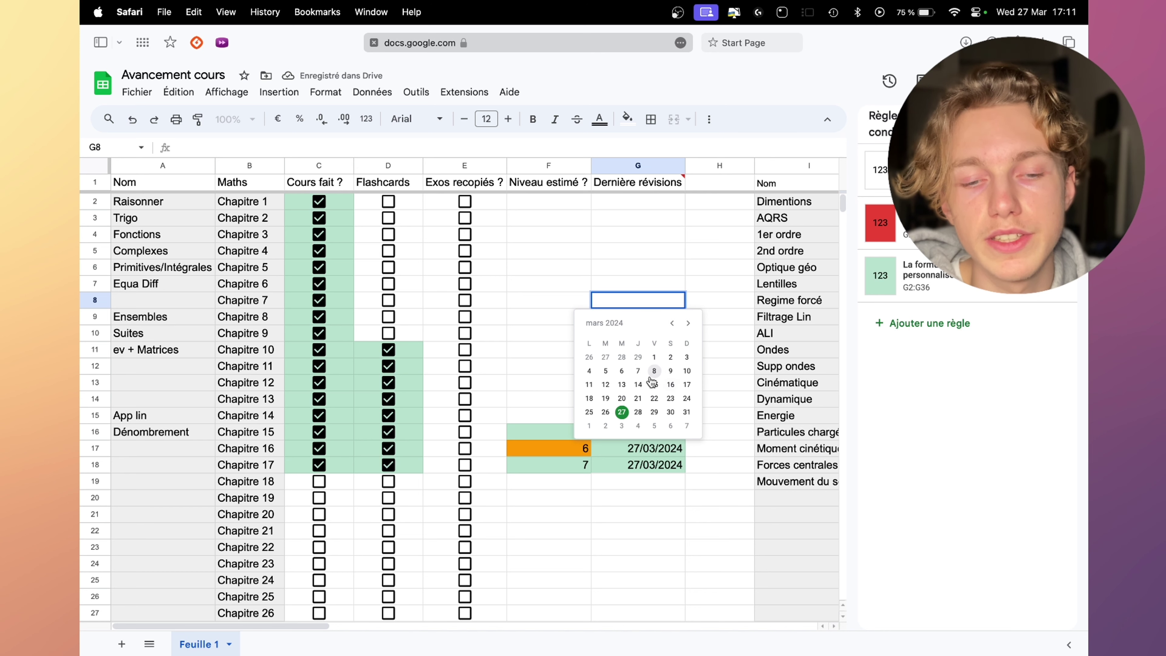
left_click(660, 270)
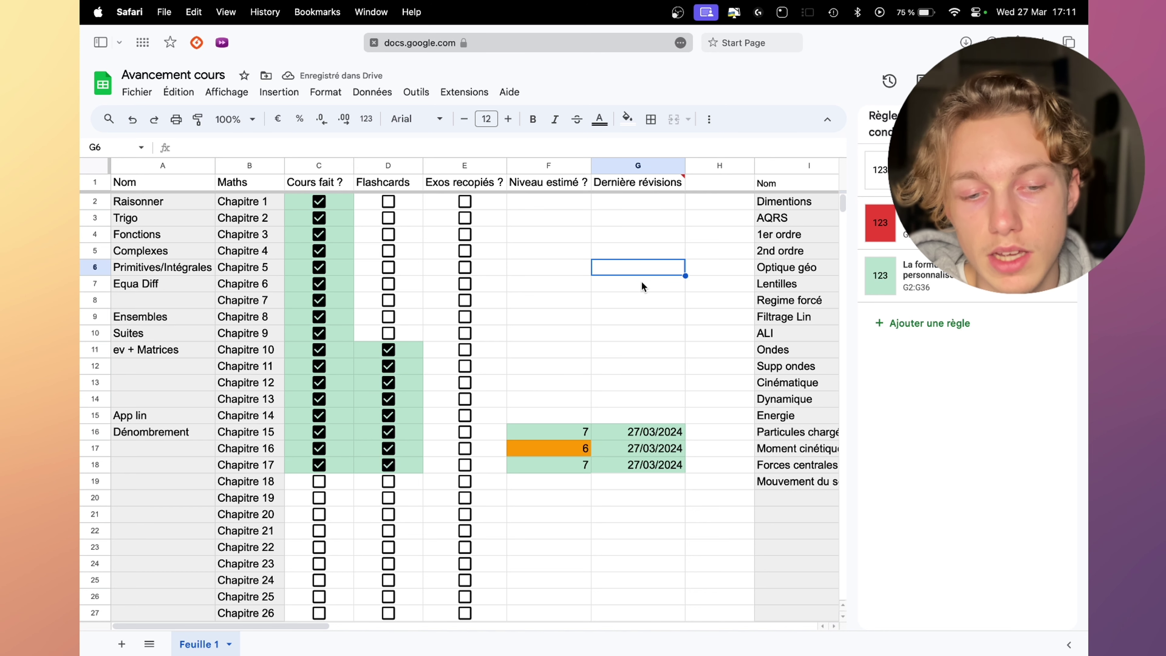
right_click(663, 273)
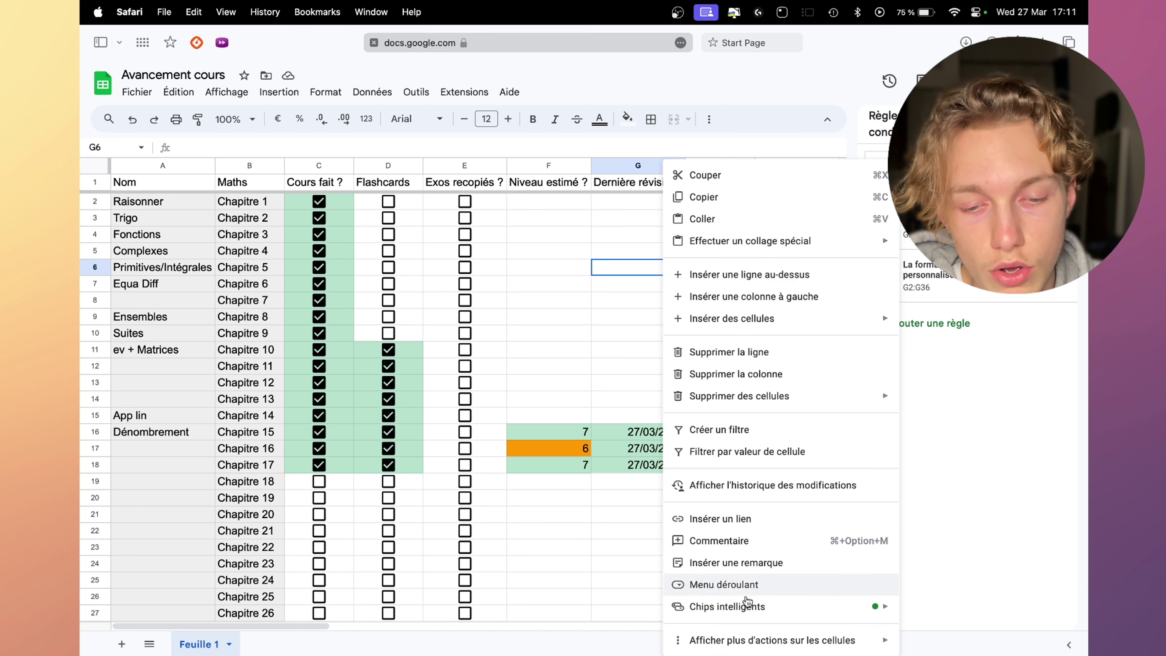